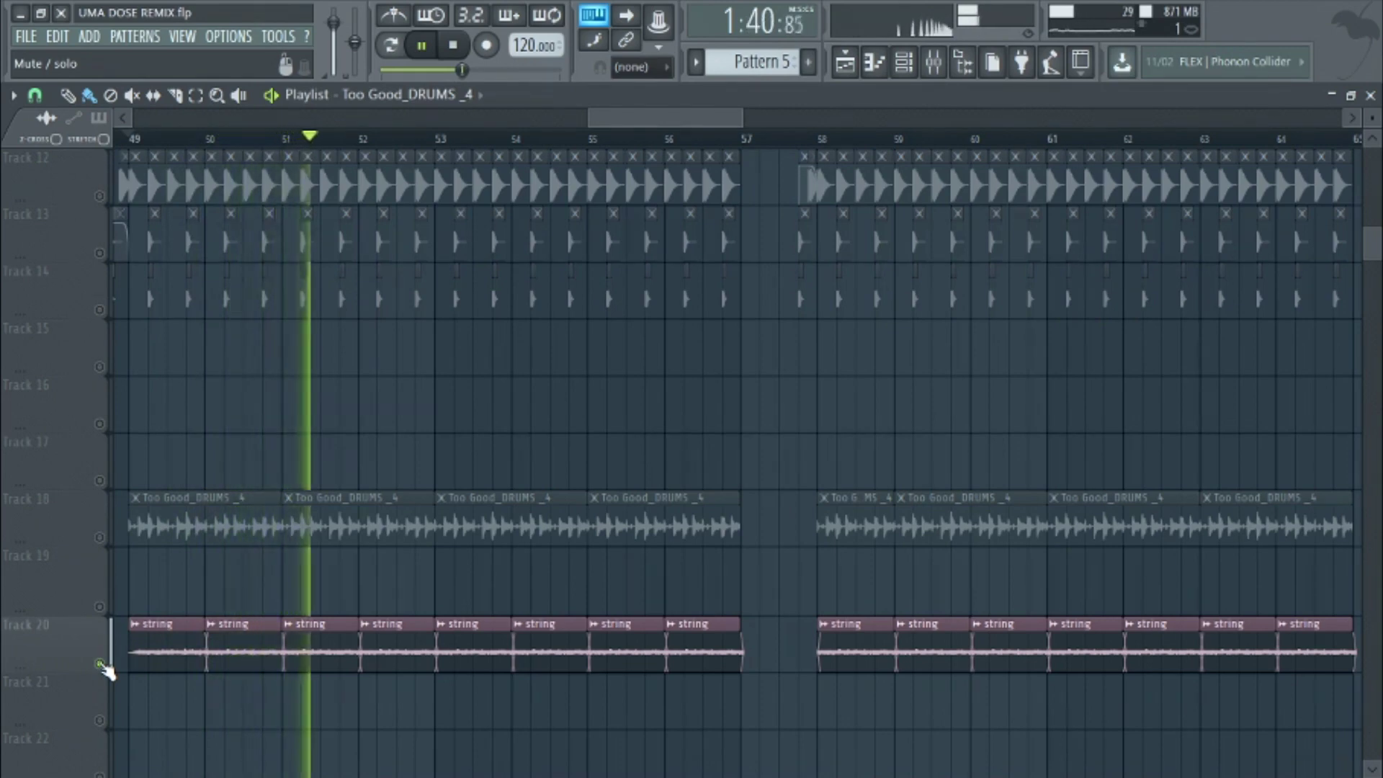
Unmute tracks 12, 13, 14 and 18 one at a time so the drums play along with the string track
{"action": "left_click", "coordinate": [100, 197]}
{"action": "left_click", "coordinate": [100, 253]}
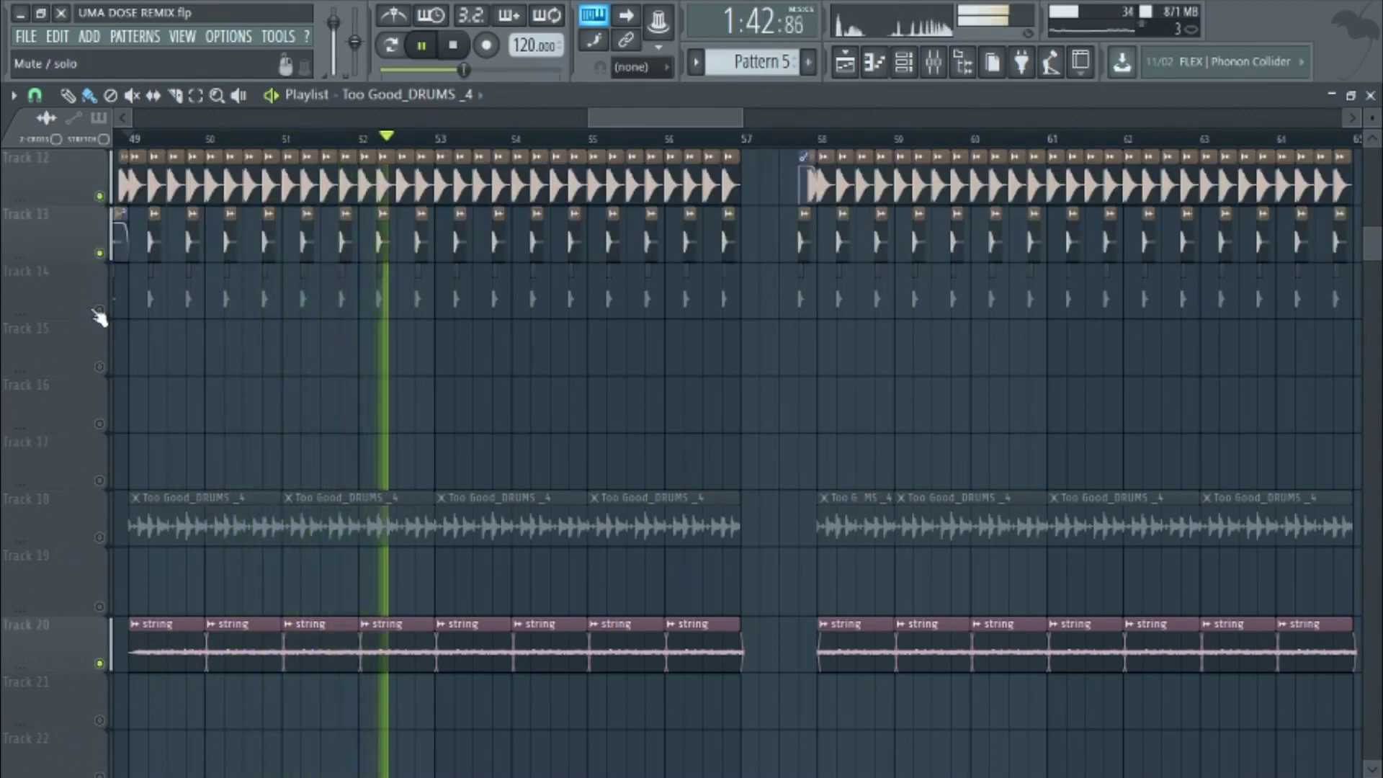
{"action": "left_click", "coordinate": [100, 309]}
{"action": "left_click", "coordinate": [99, 537]}
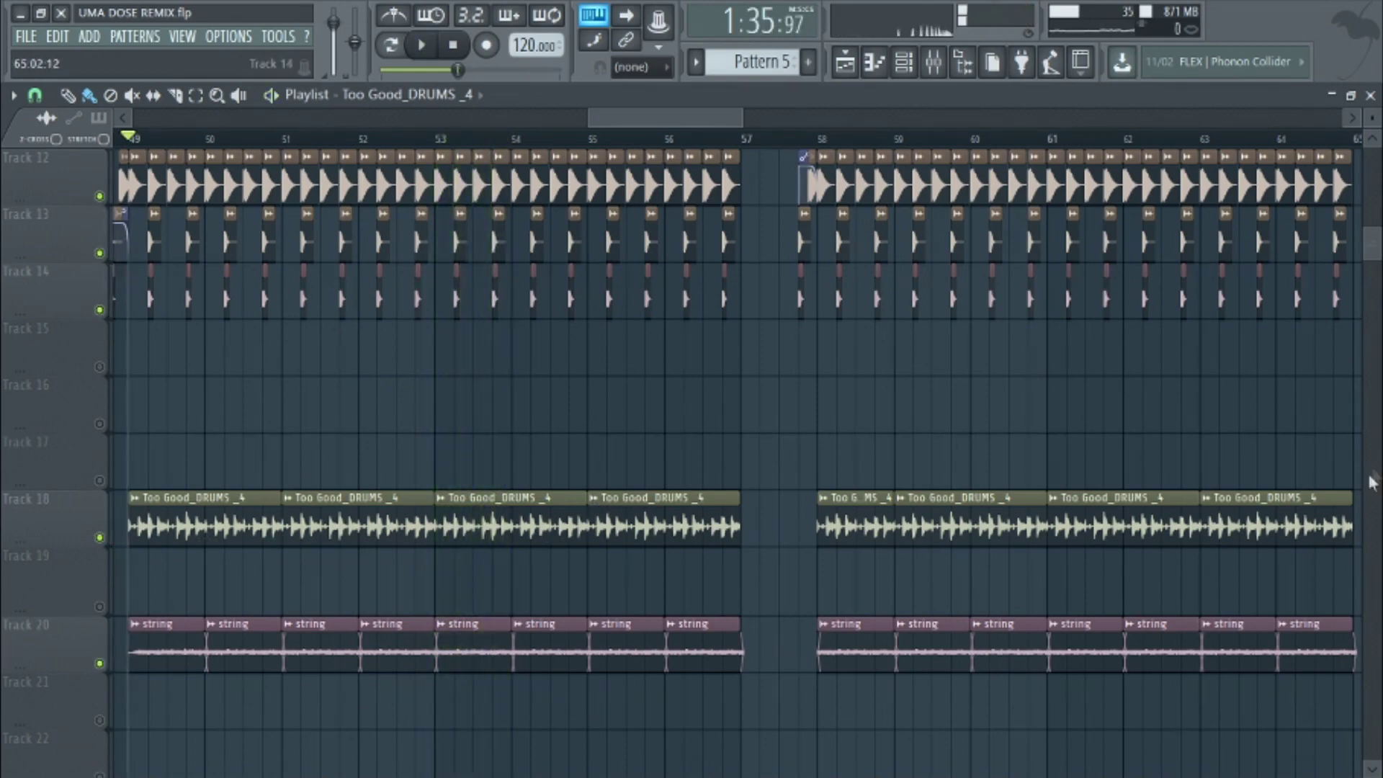
Audition the Clean_Downsweep track on its own and preview the FX Crash clip at bar 55
{"action": "scroll", "coordinate": [1333, 510], "scroll_direction": "down", "scroll_amount": 4}
{"action": "key", "text": "space"}
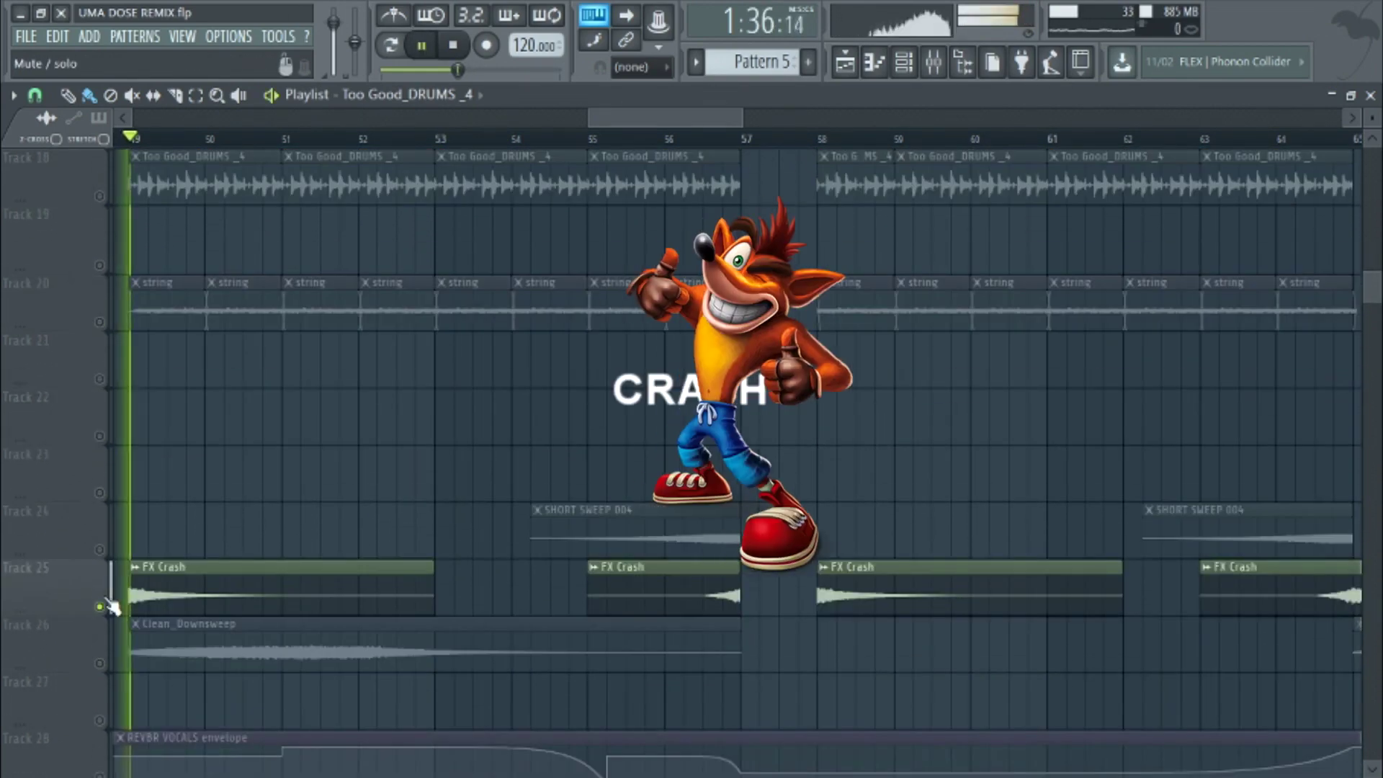
{"action": "right_click", "coordinate": [99, 663]}
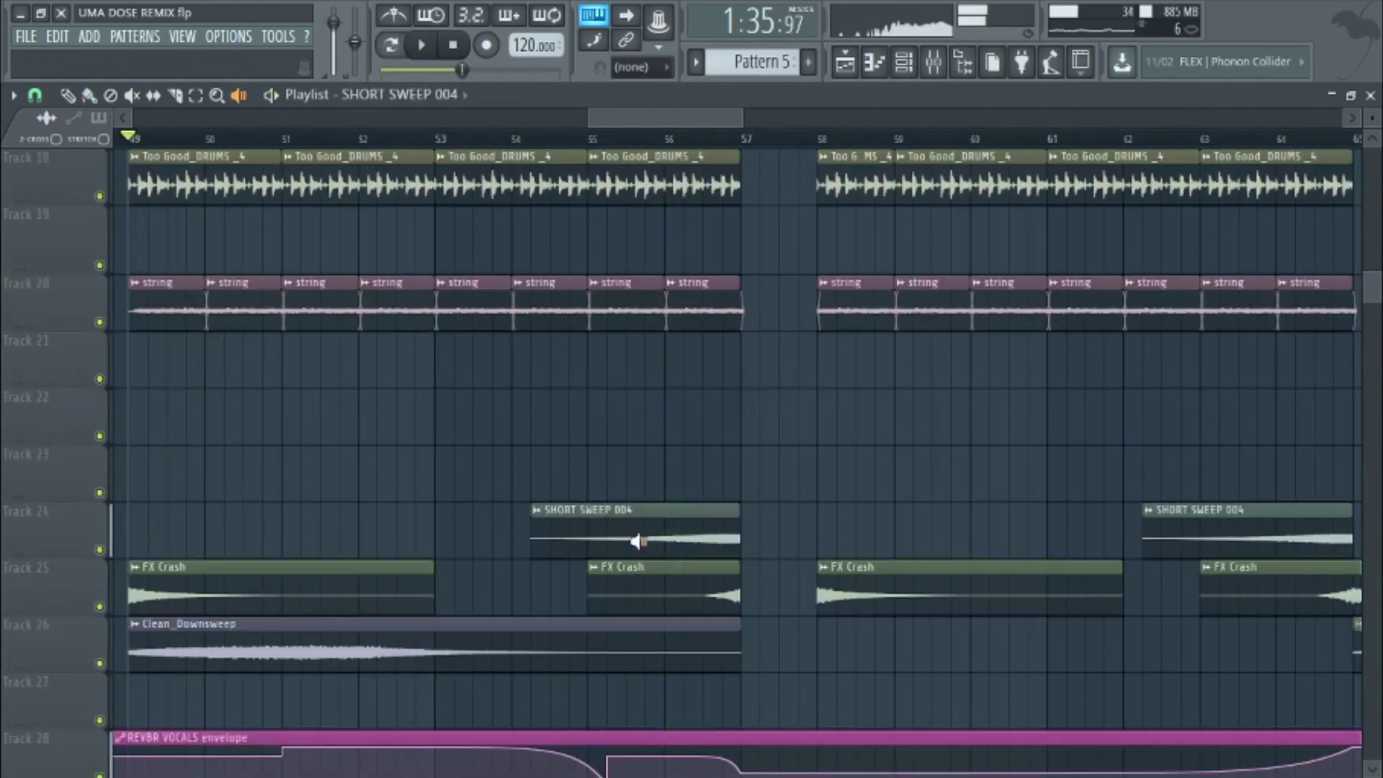
{"action": "left_click", "coordinate": [694, 592]}
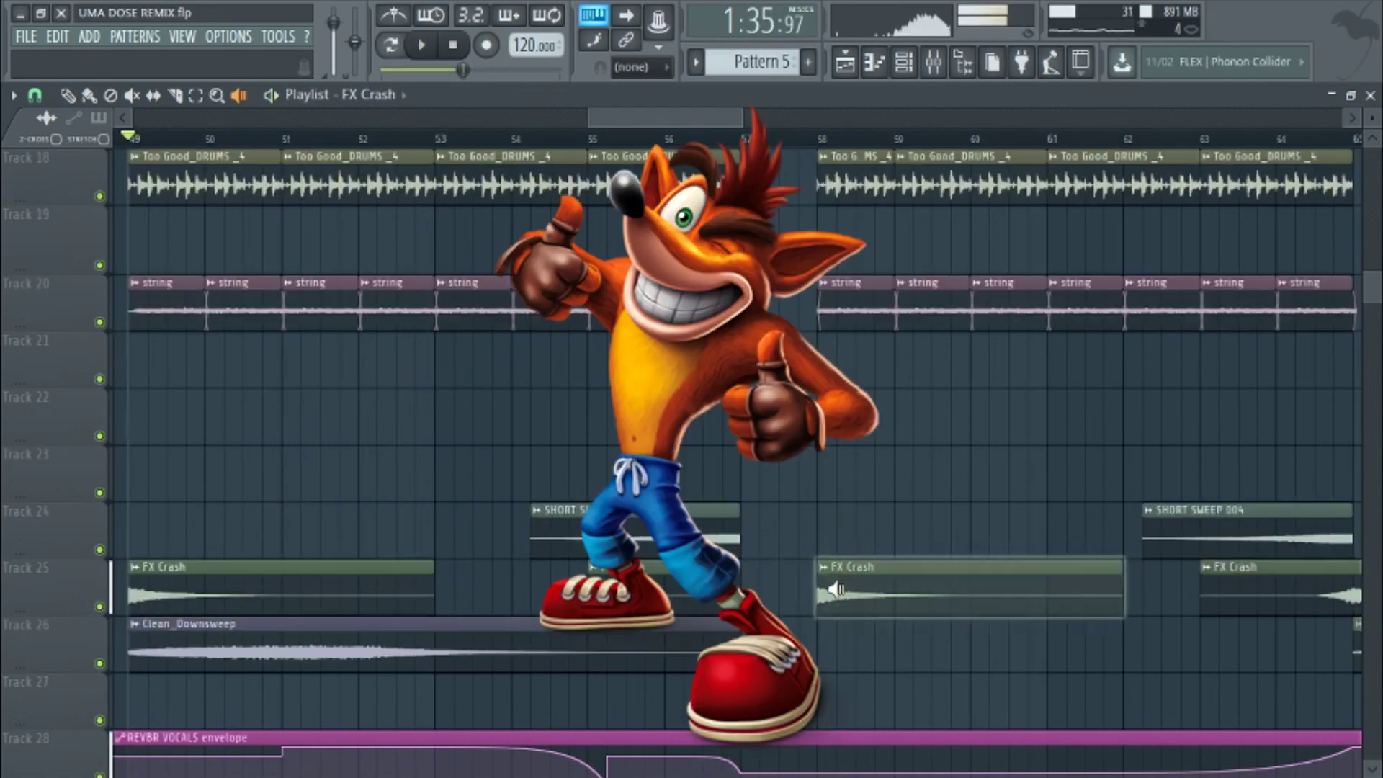
Play the drum, string and effects tracks together from bar 49
{"action": "key", "text": "space"}
{"action": "scroll", "coordinate": [131, 538], "scroll_direction": "up", "scroll_amount": 2}
{"action": "scroll", "coordinate": [133, 536], "scroll_direction": "down", "scroll_amount": 1}
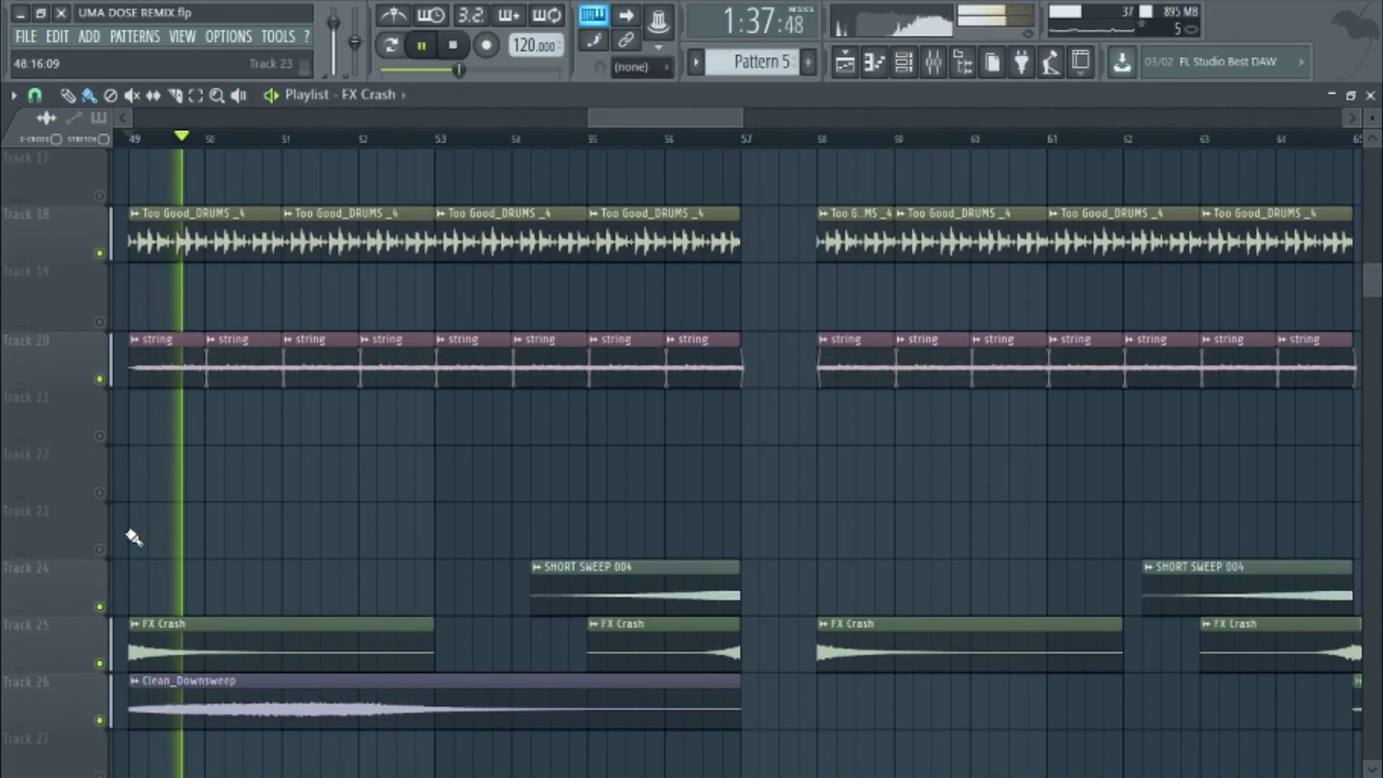
{"action": "scroll", "coordinate": [134, 537], "scroll_direction": "up", "scroll_amount": 5}
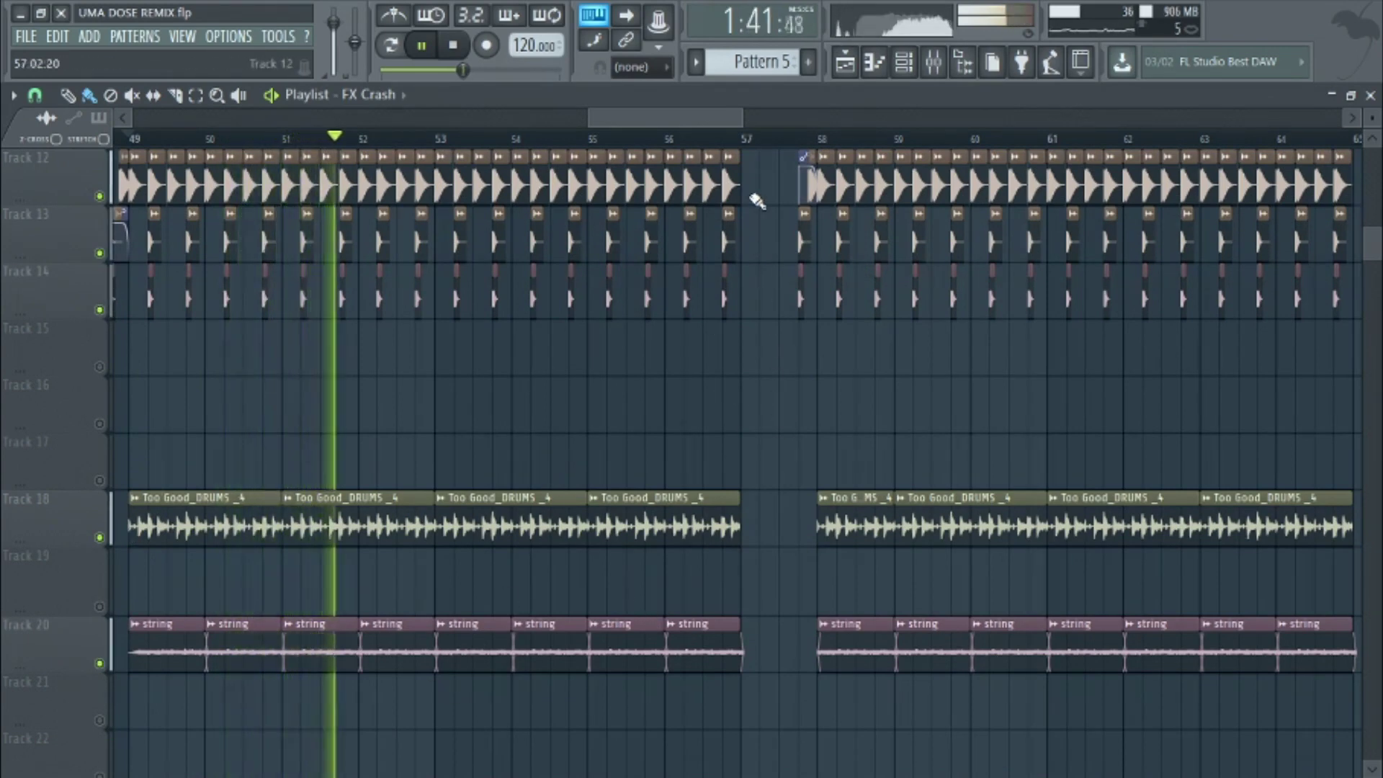
Listen to the transition between bars 56 and 58 with the Fruity Reeverb 2 on Insert 9 open, and close the effect
{"action": "key", "text": "space"}
{"action": "left_click", "coordinate": [722, 137]}
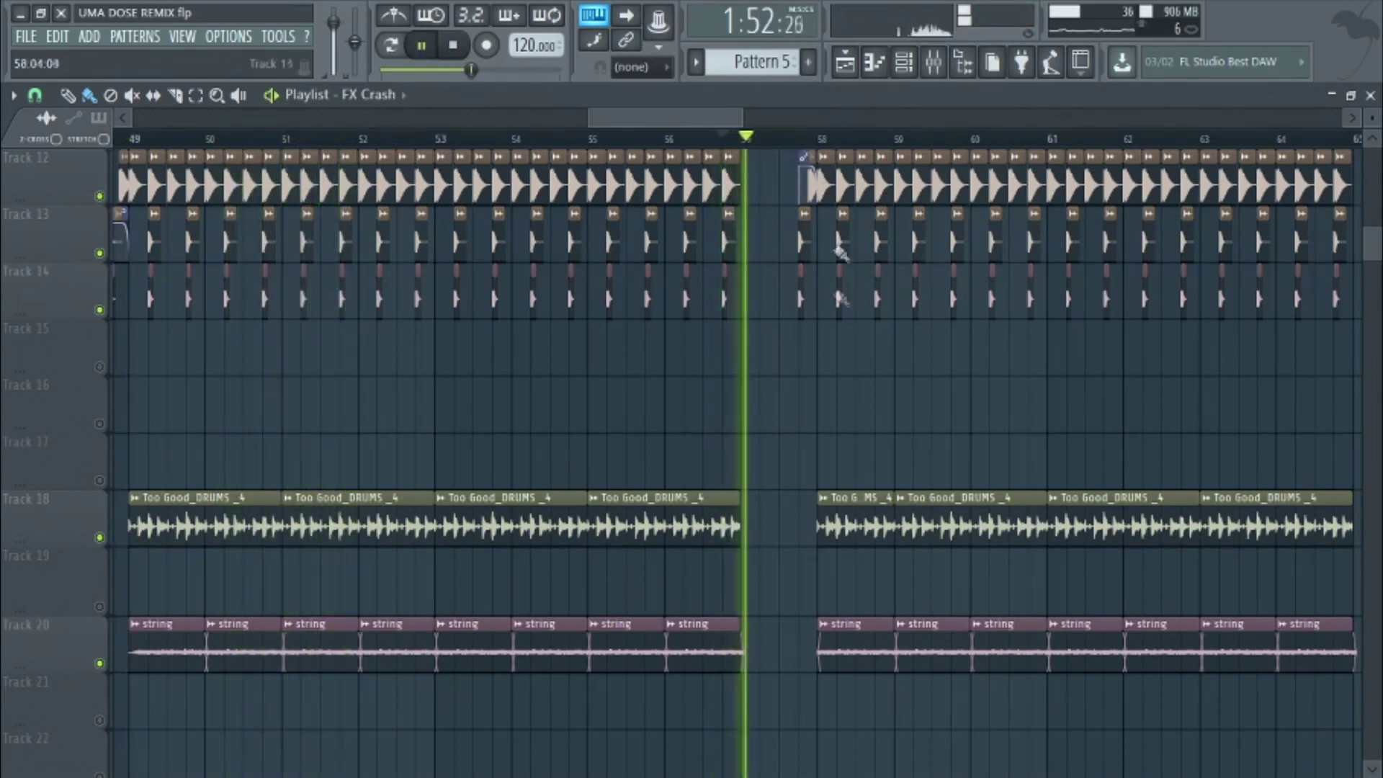
{"action": "key", "text": "space"}
{"action": "left_click_drag", "start_coordinate": [414, 297], "coordinate": [749, 352]}
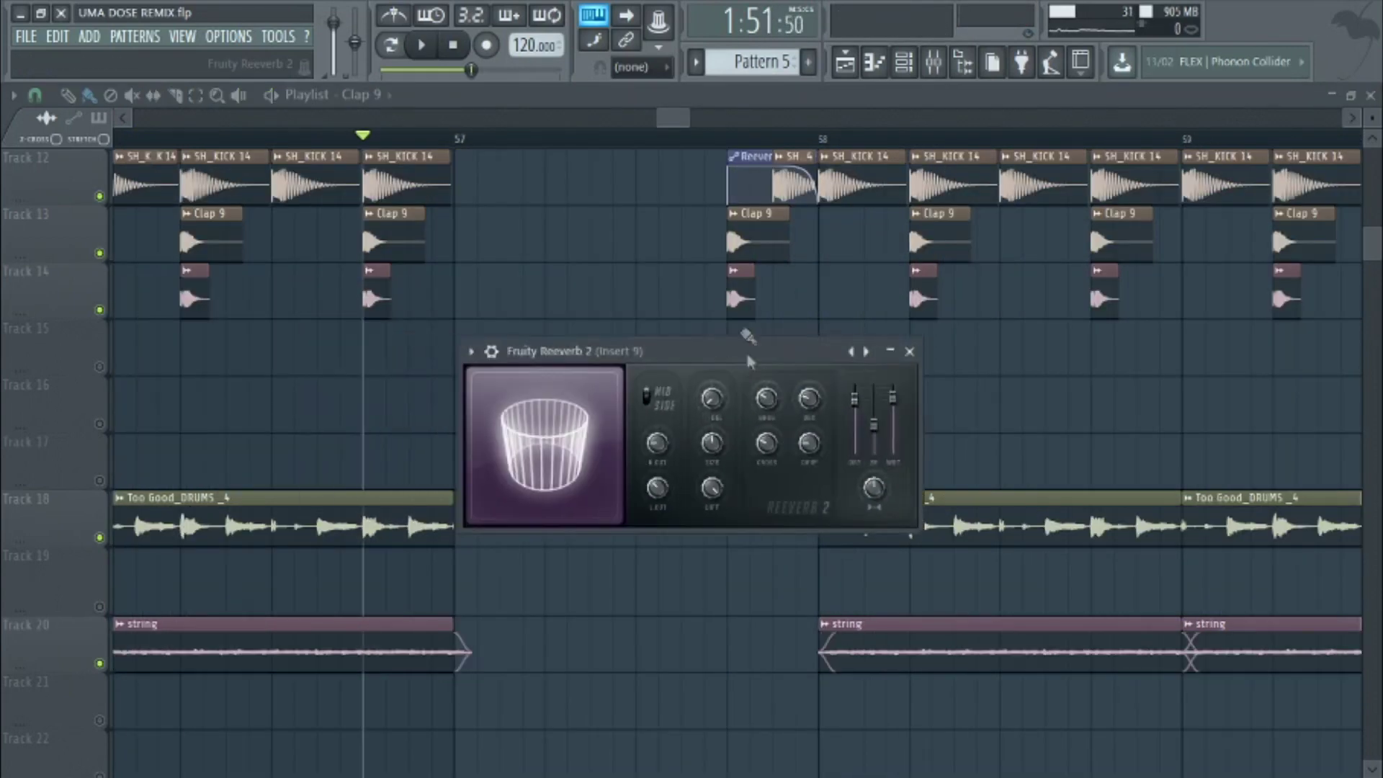
{"action": "key", "text": "space"}
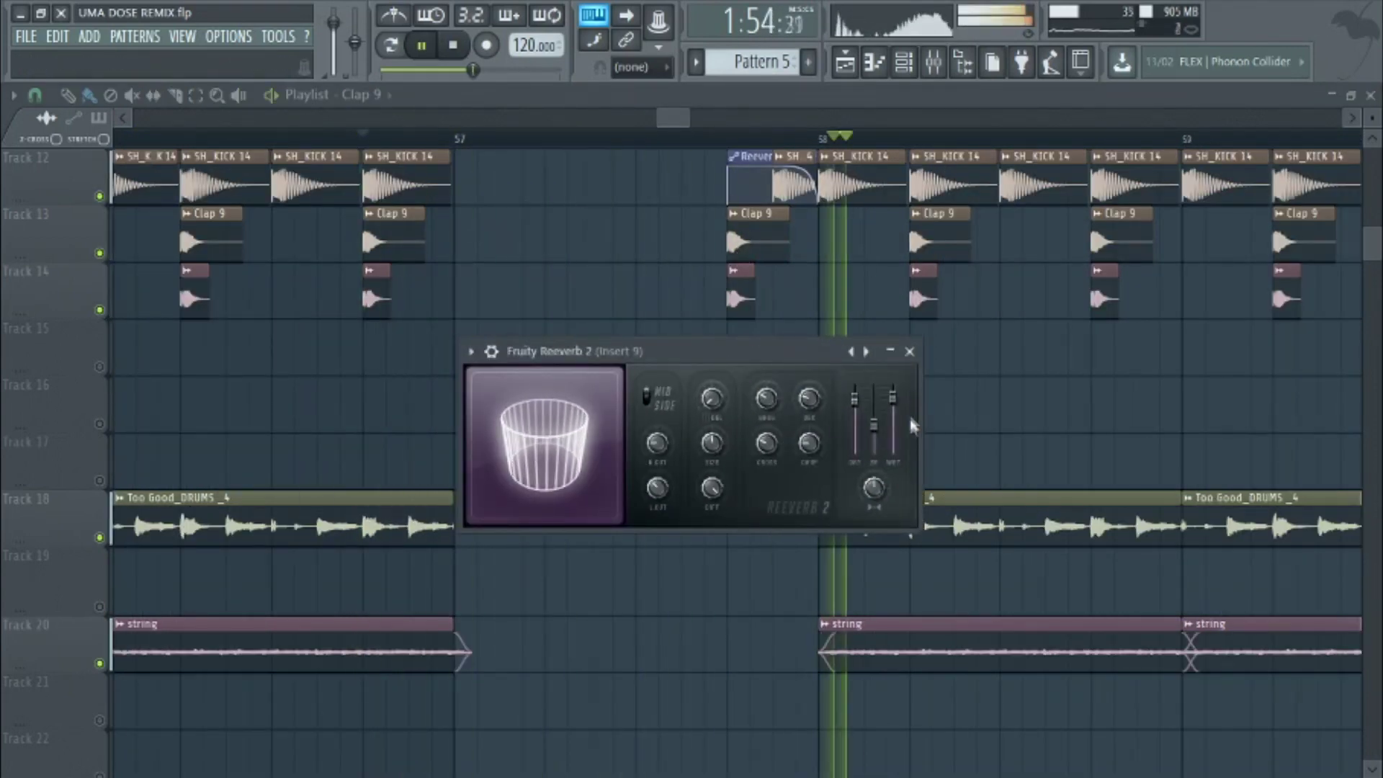
{"action": "left_click", "coordinate": [909, 352]}
Review the Snare Rolls sample's settings in the buildup at bar 37 and examine the loop entradas drum fill on track 22
{"action": "scroll", "coordinate": [512, 150], "scroll_direction": "down", "scroll_amount": 2}
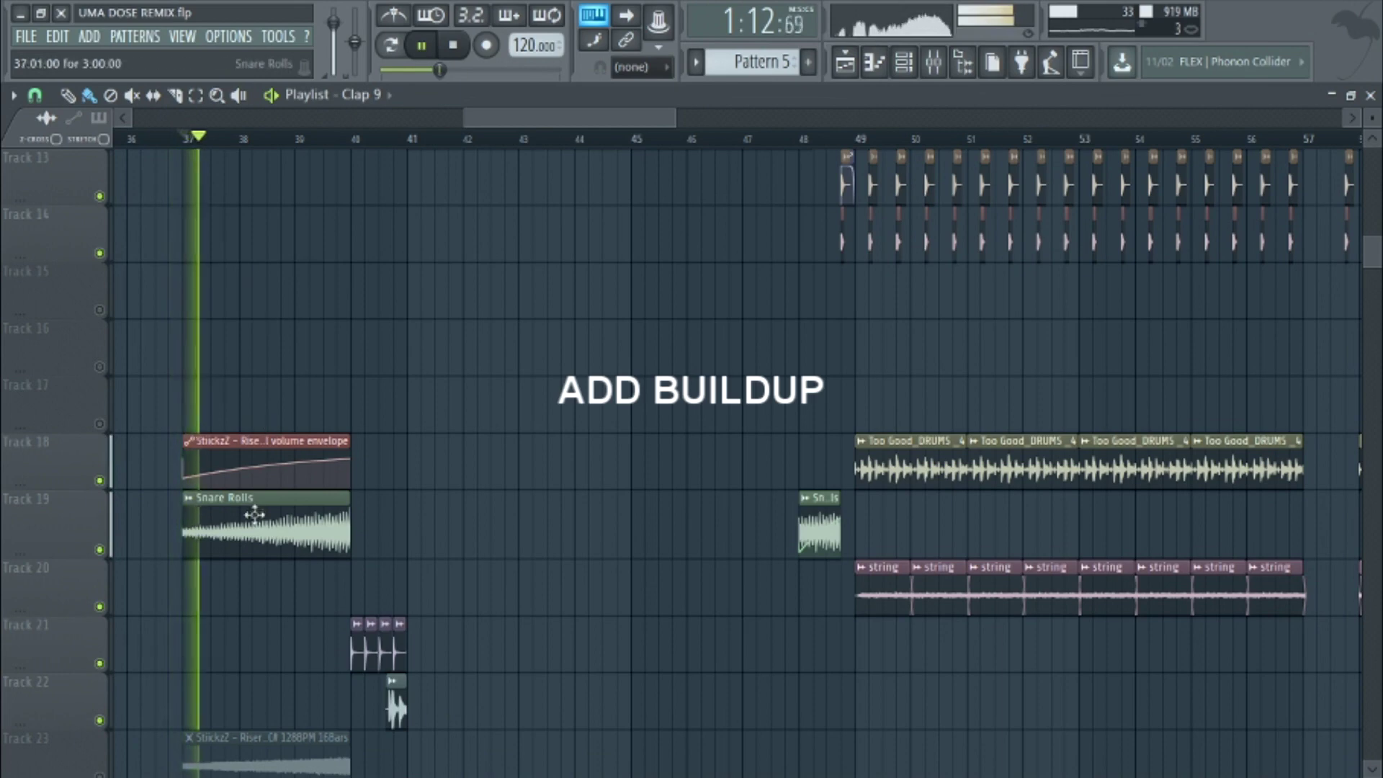
{"action": "double_click", "coordinate": [239, 529]}
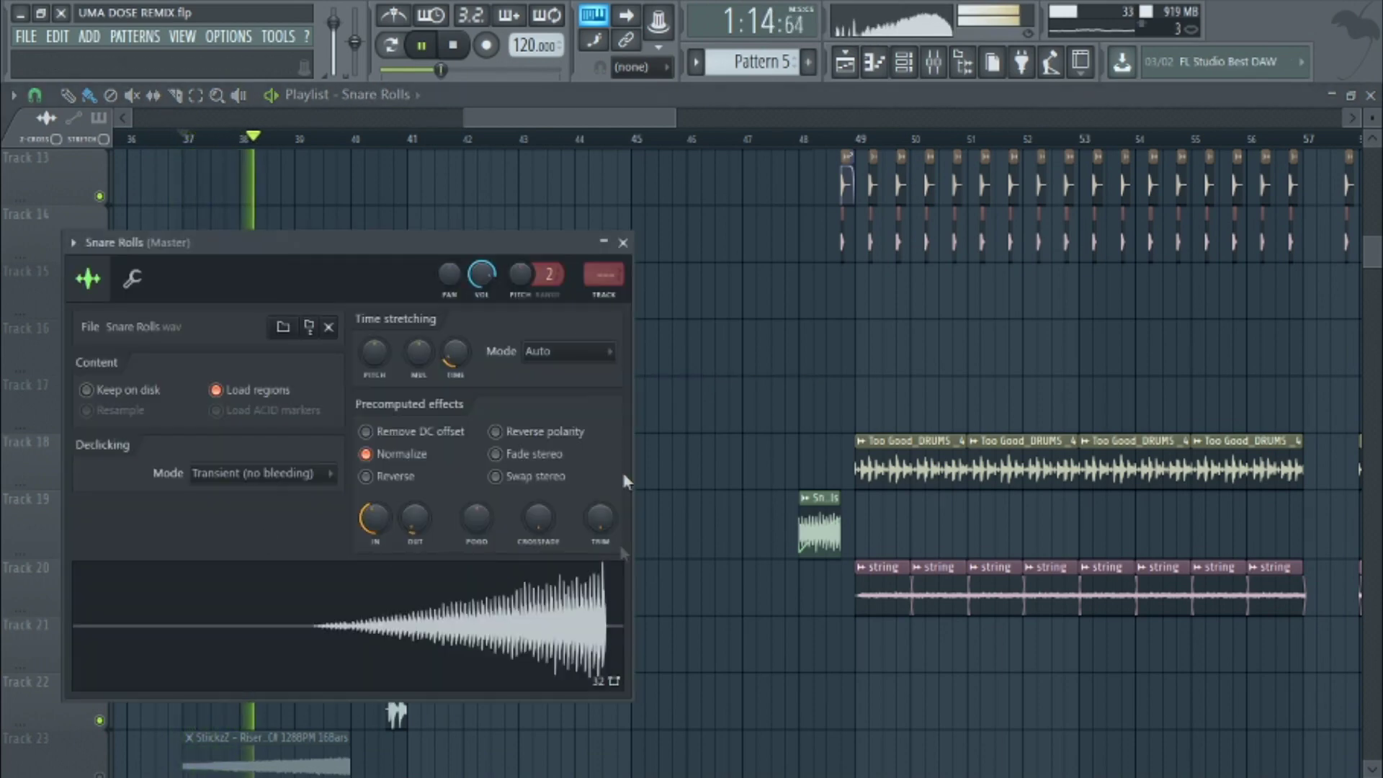
{"action": "left_click_drag", "start_coordinate": [440, 249], "coordinate": [633, 255]}
{"action": "left_click", "coordinate": [820, 255]}
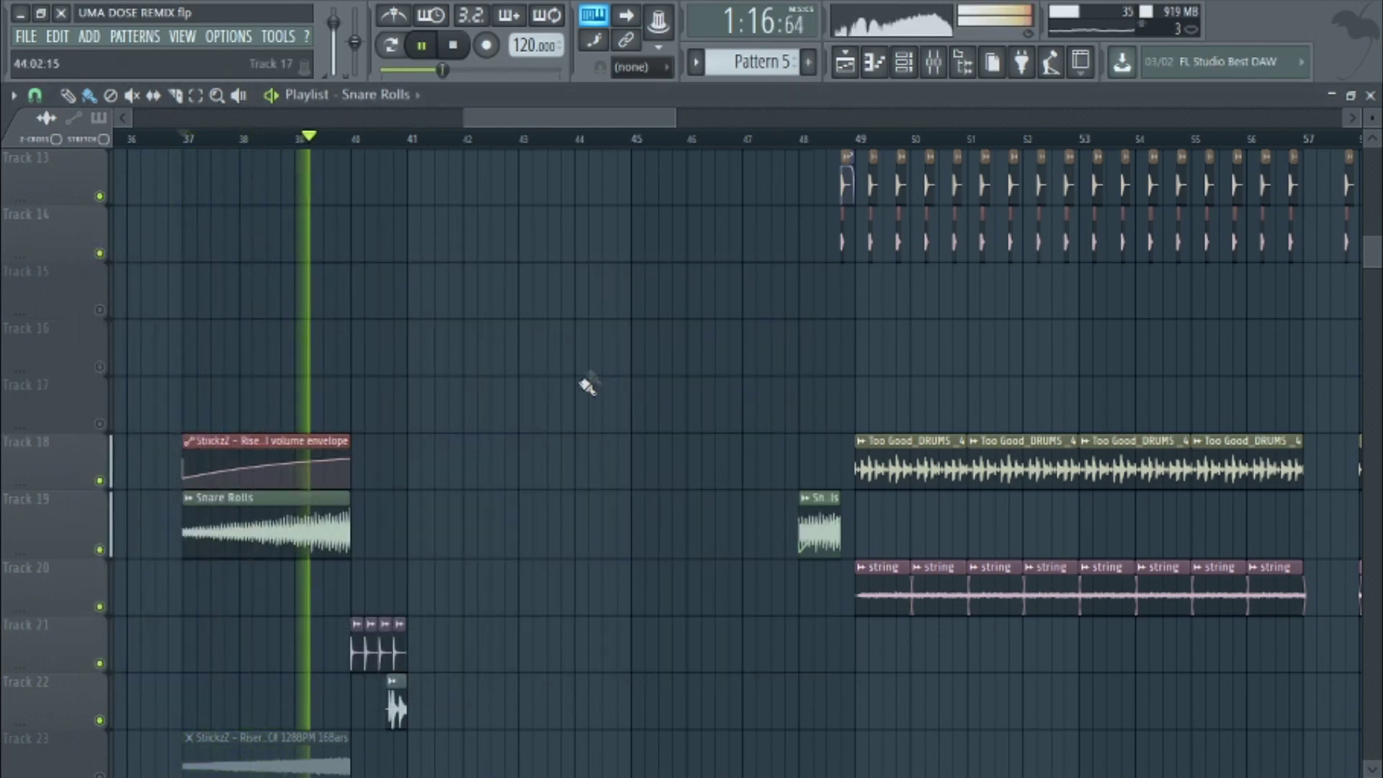
{"action": "scroll", "coordinate": [389, 585], "scroll_direction": "down", "scroll_amount": 3}
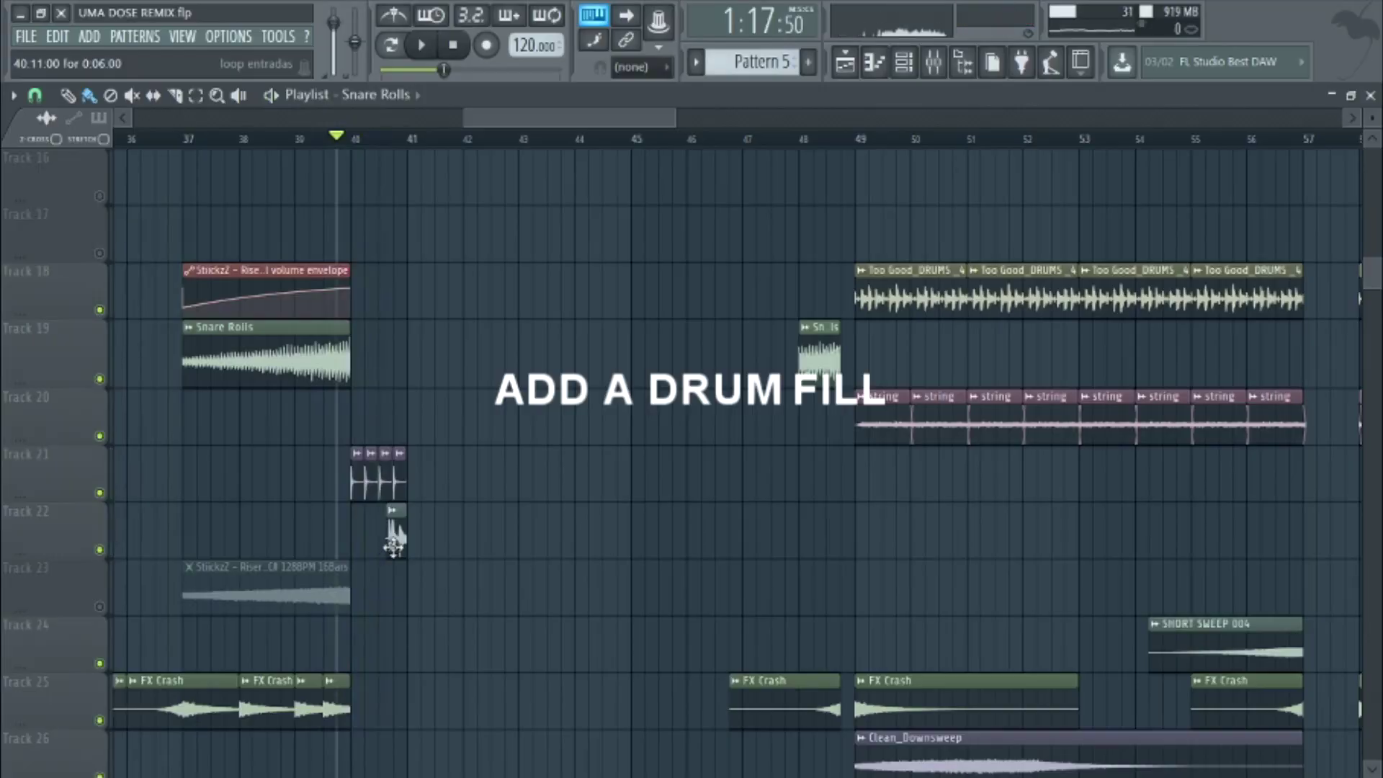
{"action": "left_click", "coordinate": [389, 526]}
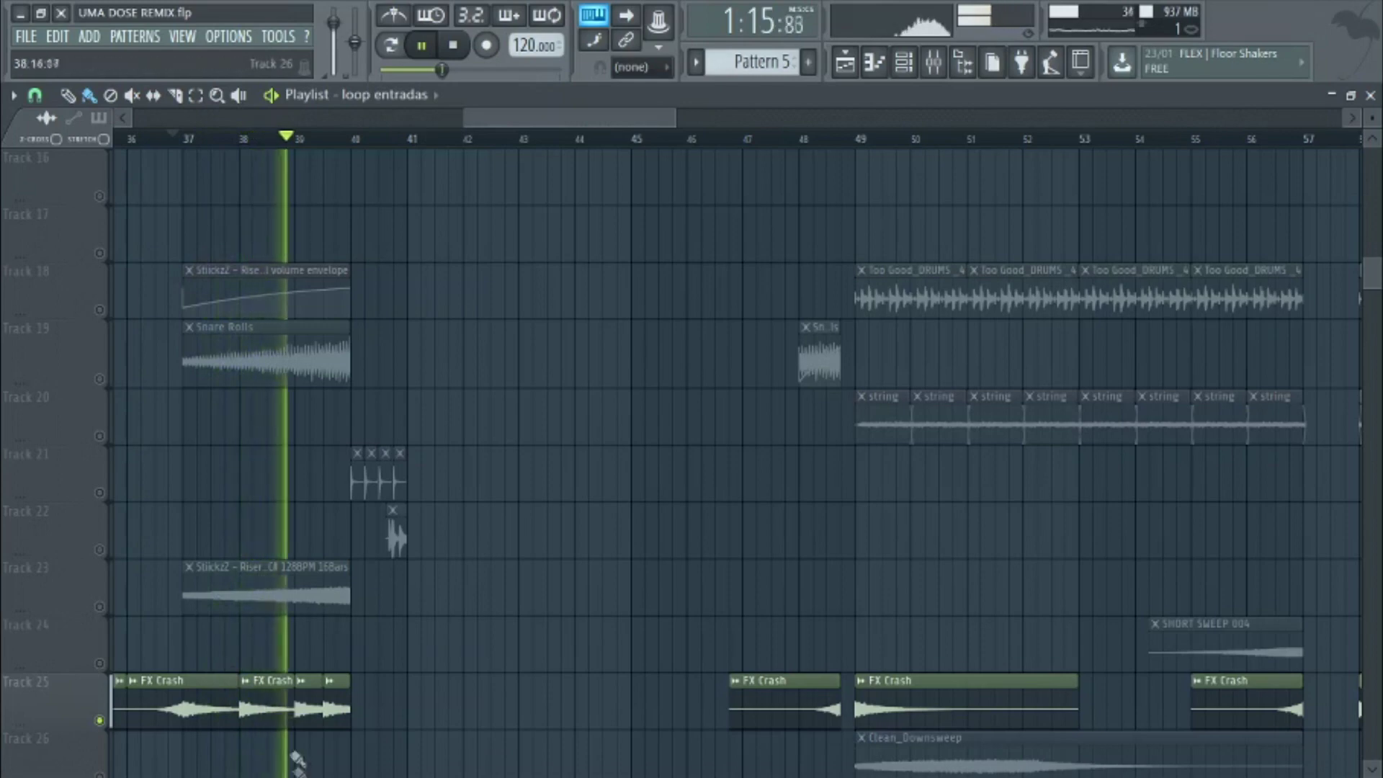
Solo the riser on track 23 and bring in the snare roll, crash and drum fill tracks 19, 25, 21 and 22
{"action": "left_click", "coordinate": [100, 607], "text": "ctrl"}
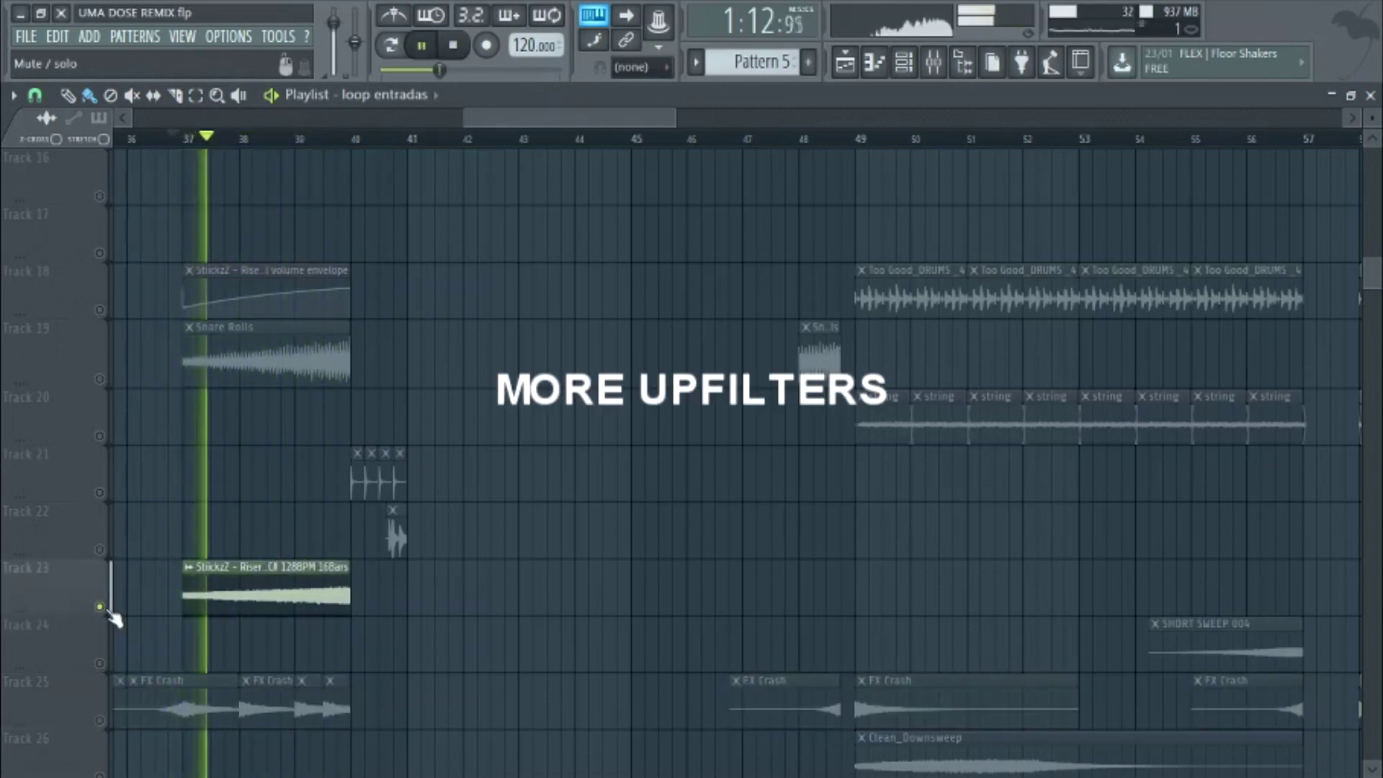
{"action": "left_click", "coordinate": [101, 379]}
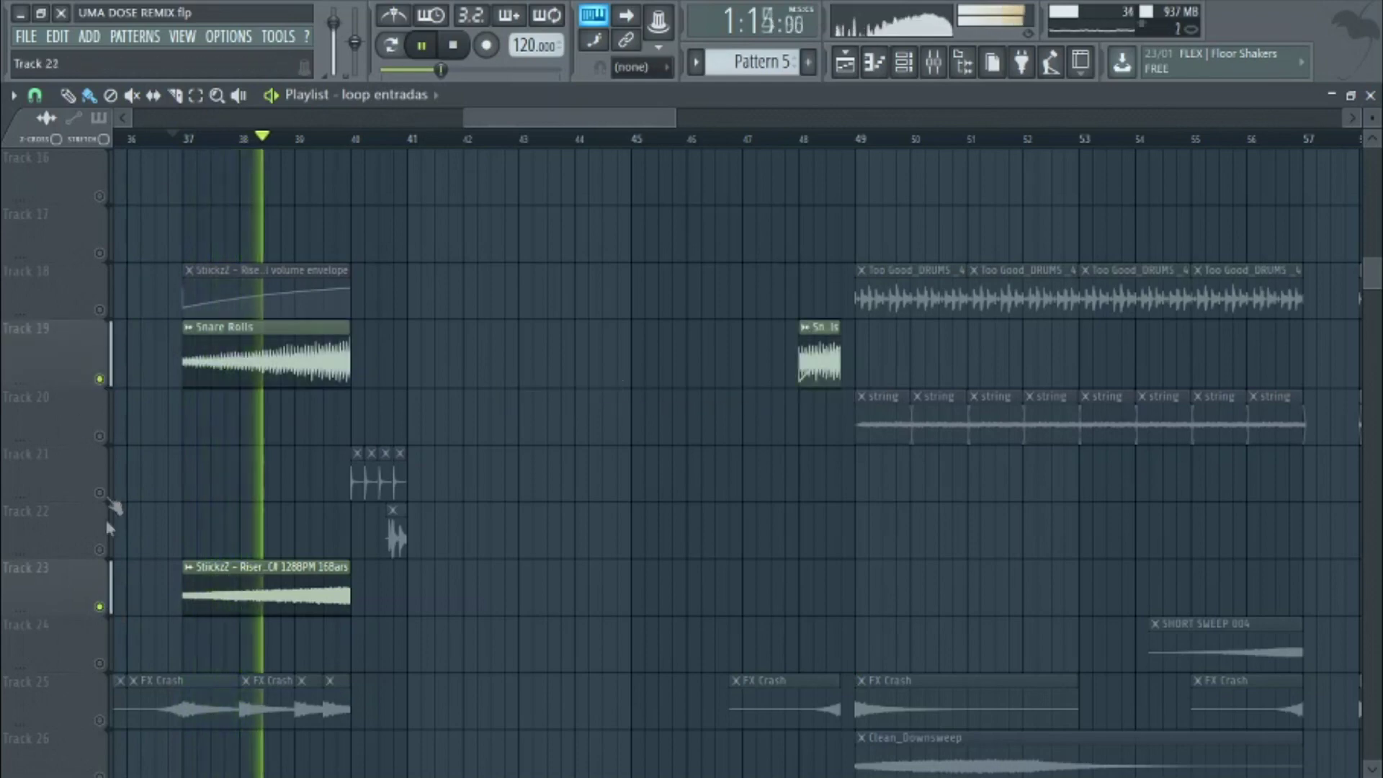
{"action": "left_click", "coordinate": [100, 720]}
{"action": "left_click", "coordinate": [100, 493]}
{"action": "left_click", "coordinate": [100, 550]}
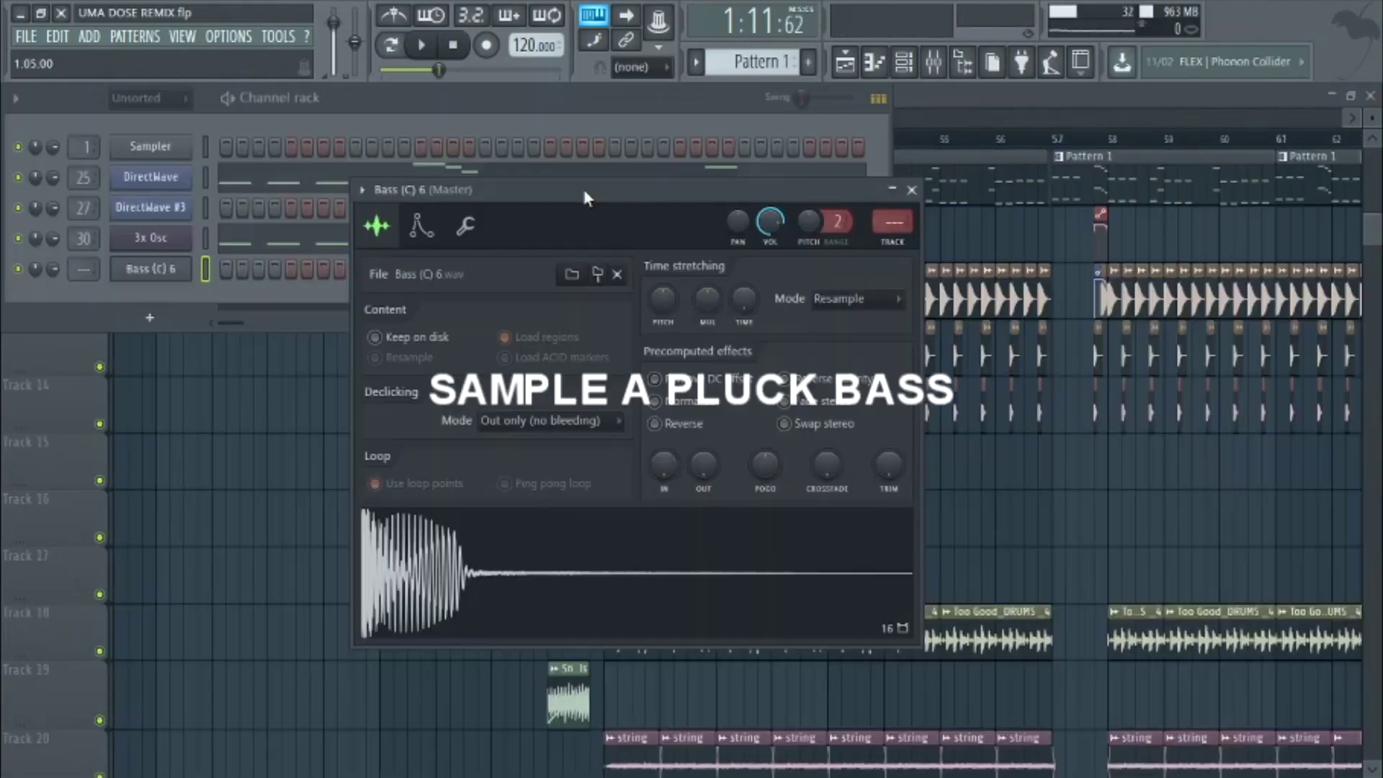
Examine the Bass (C) 6 pluck sample and its DirectWave instrument, listen to Pattern 1, and return to the playlist
{"action": "left_click_drag", "start_coordinate": [581, 185], "coordinate": [615, 188]}
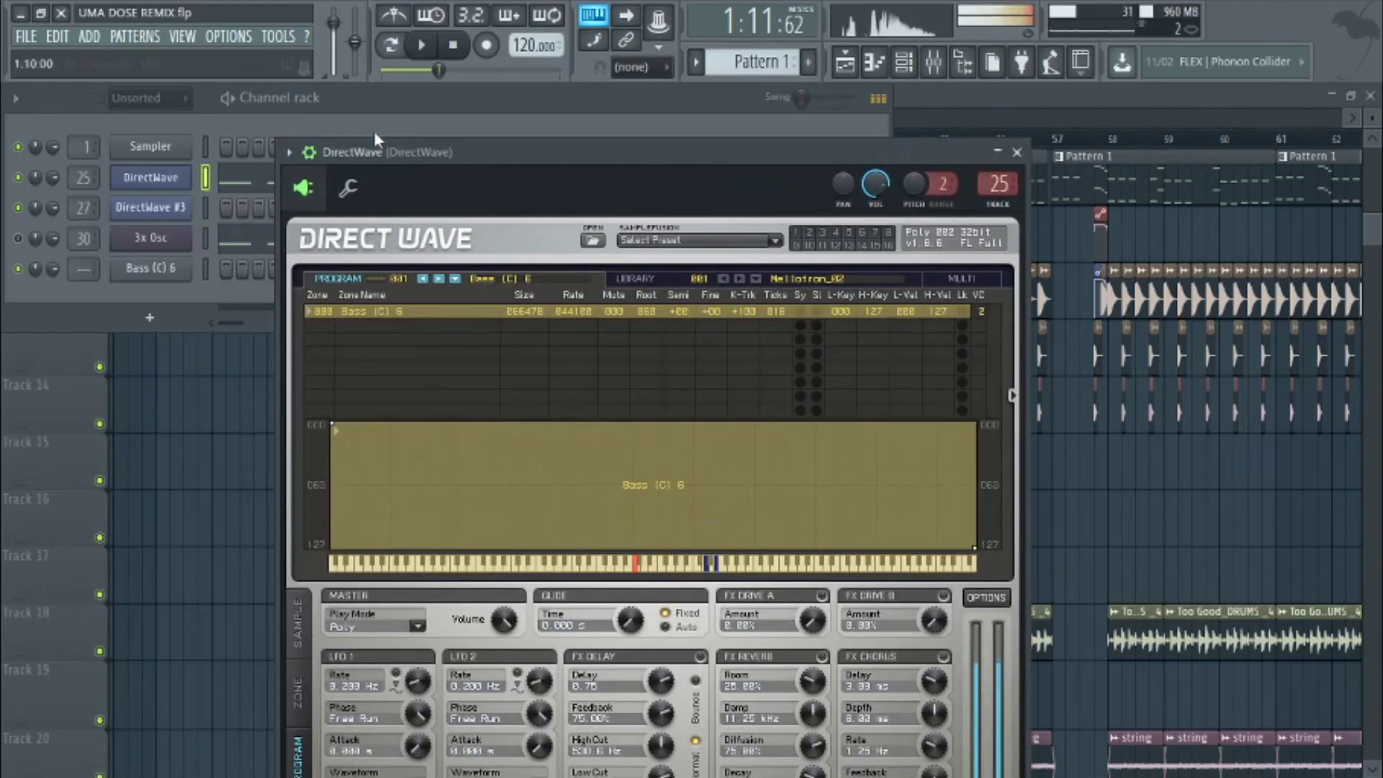
{"action": "left_click", "coordinate": [374, 133]}
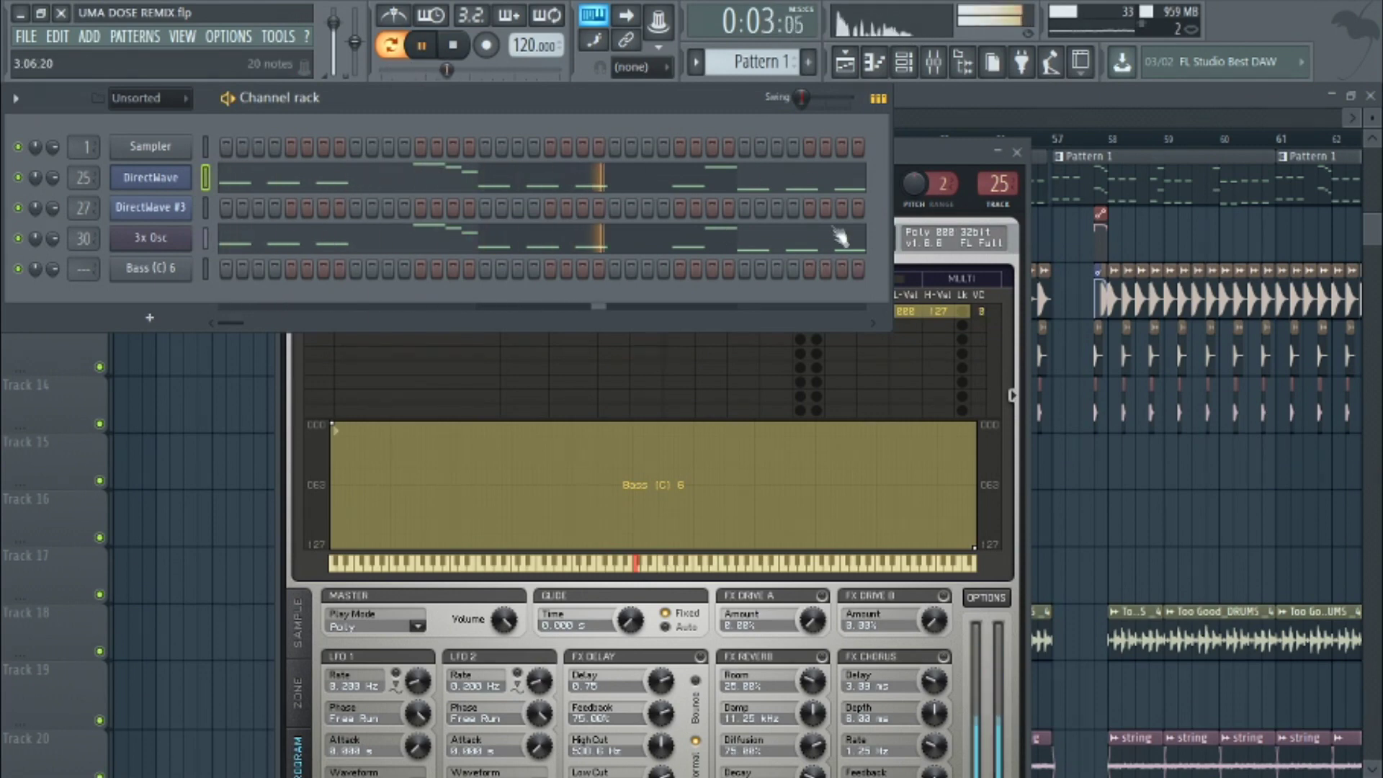
{"action": "key", "text": "space"}
{"action": "left_click", "coordinate": [993, 104]}
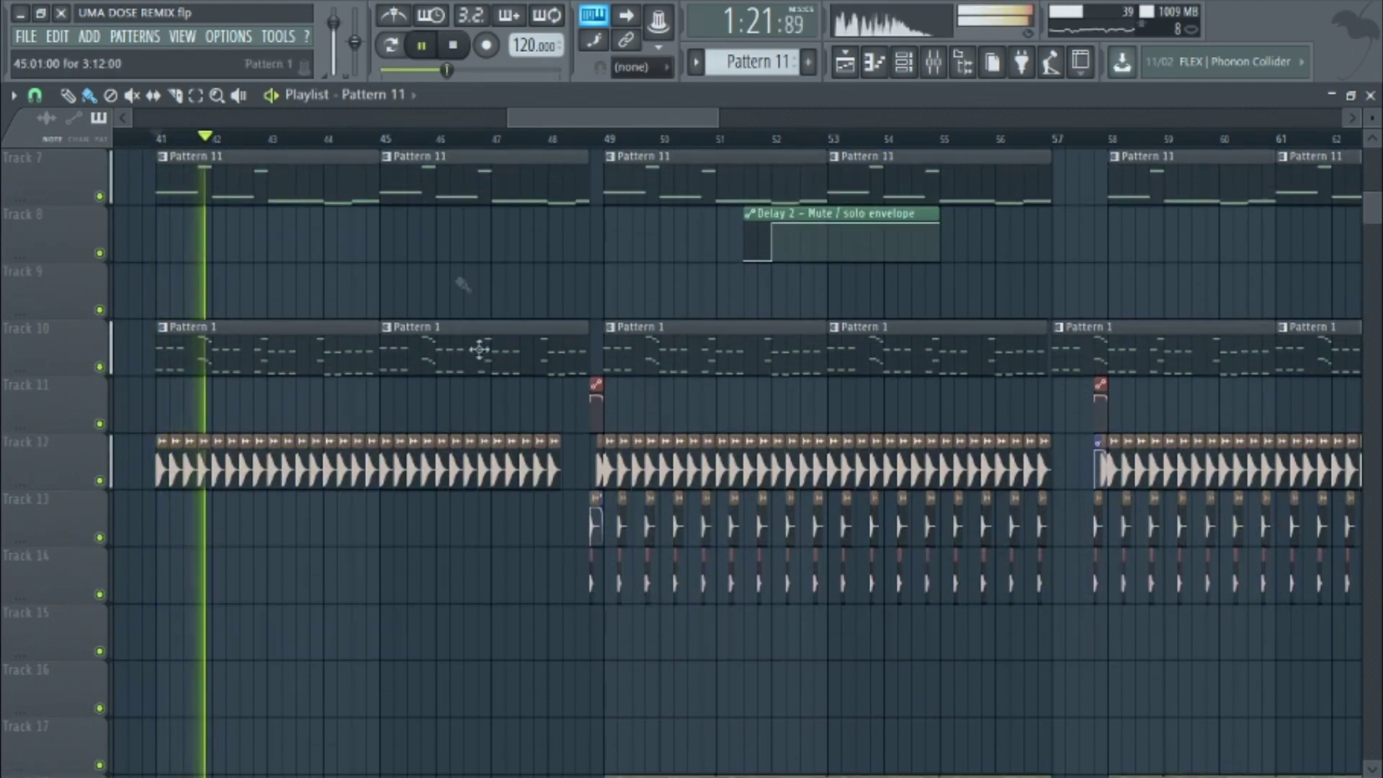
Play the arrangement from bar 48 to hear Pattern 1 and Pattern 11 with the drums
{"action": "left_click", "coordinate": [557, 139]}
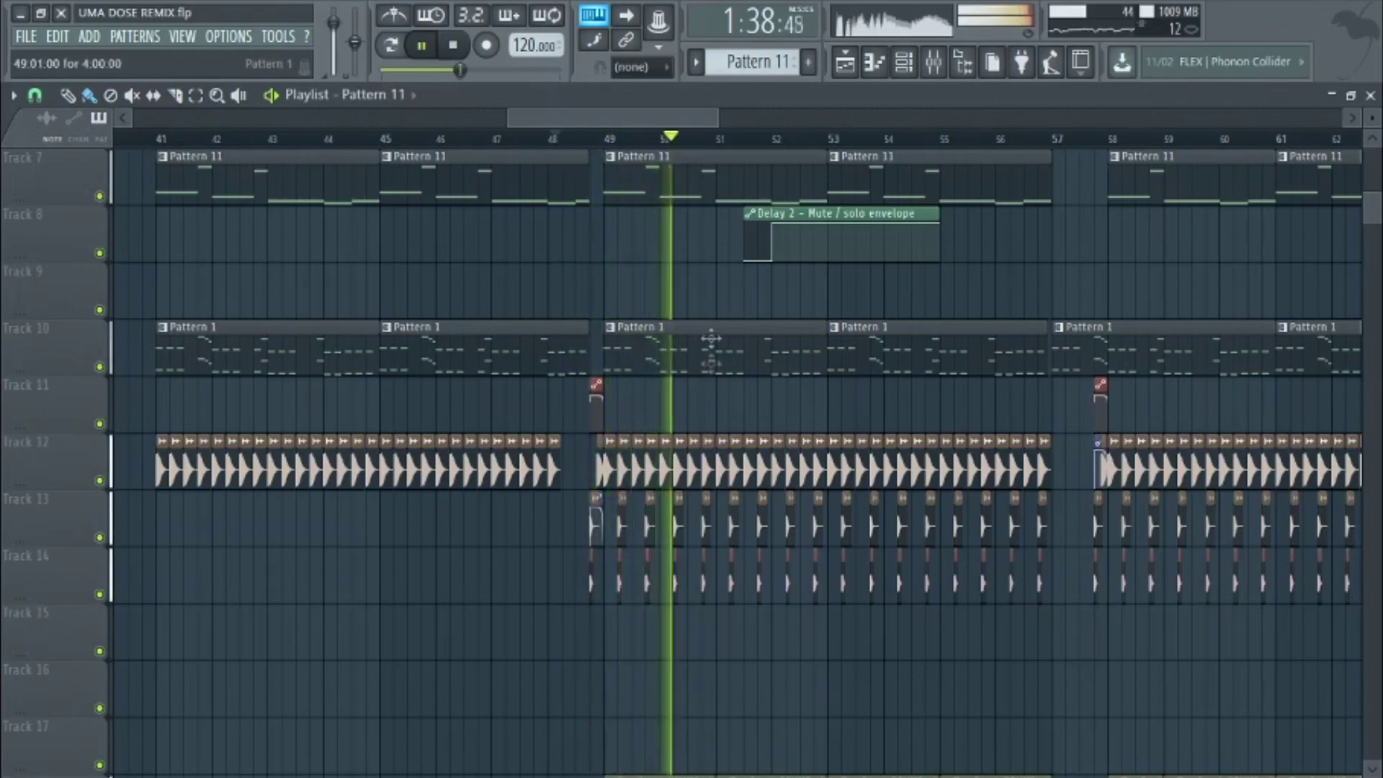
{"action": "scroll", "coordinate": [716, 305], "scroll_direction": "down", "scroll_amount": 2}
{"action": "scroll", "coordinate": [717, 364], "scroll_direction": "up", "scroll_amount": 3}
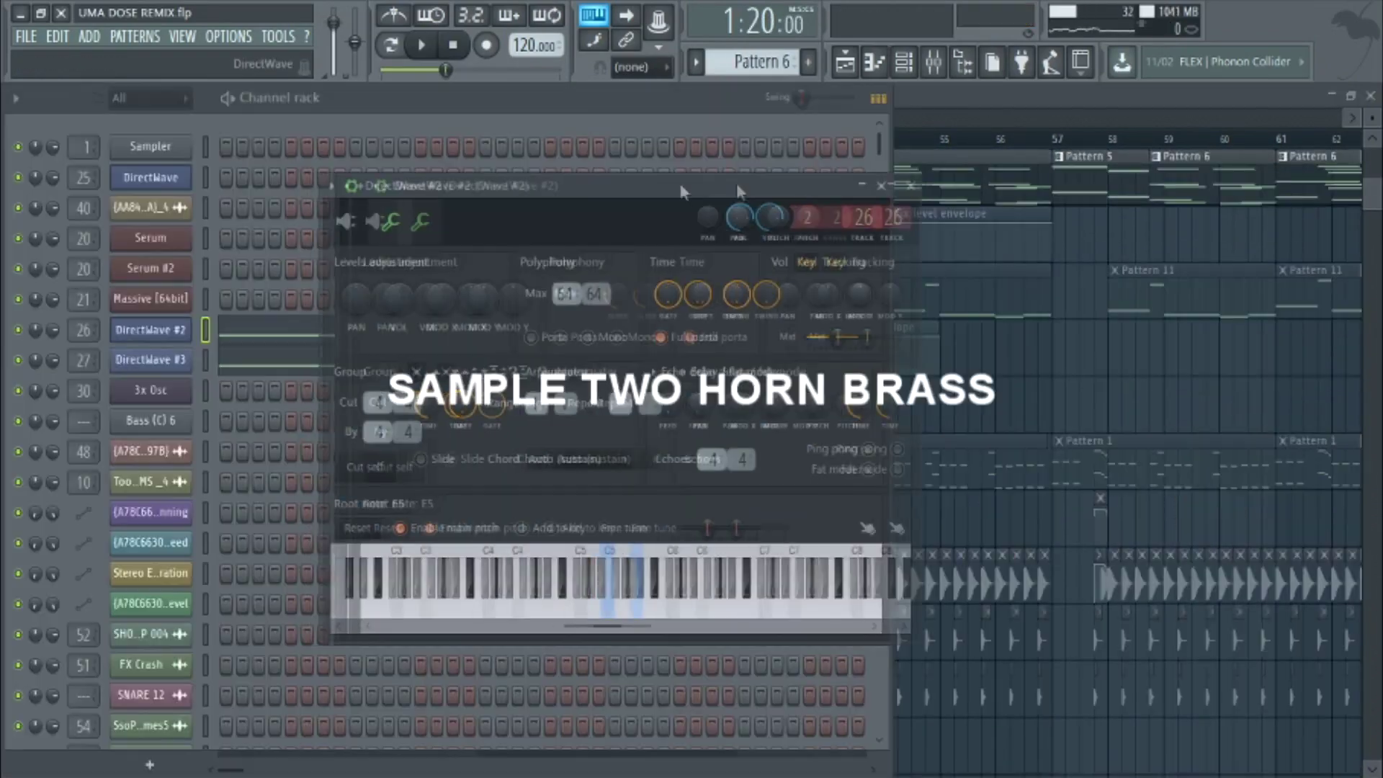
Show the DirectWave #2 sampler with its Cymatics brass one-shot and select the DirectWave #3 channel for comparison
{"action": "left_click_drag", "start_coordinate": [663, 183], "coordinate": [1040, 194]}
{"action": "left_click", "coordinate": [752, 247]}
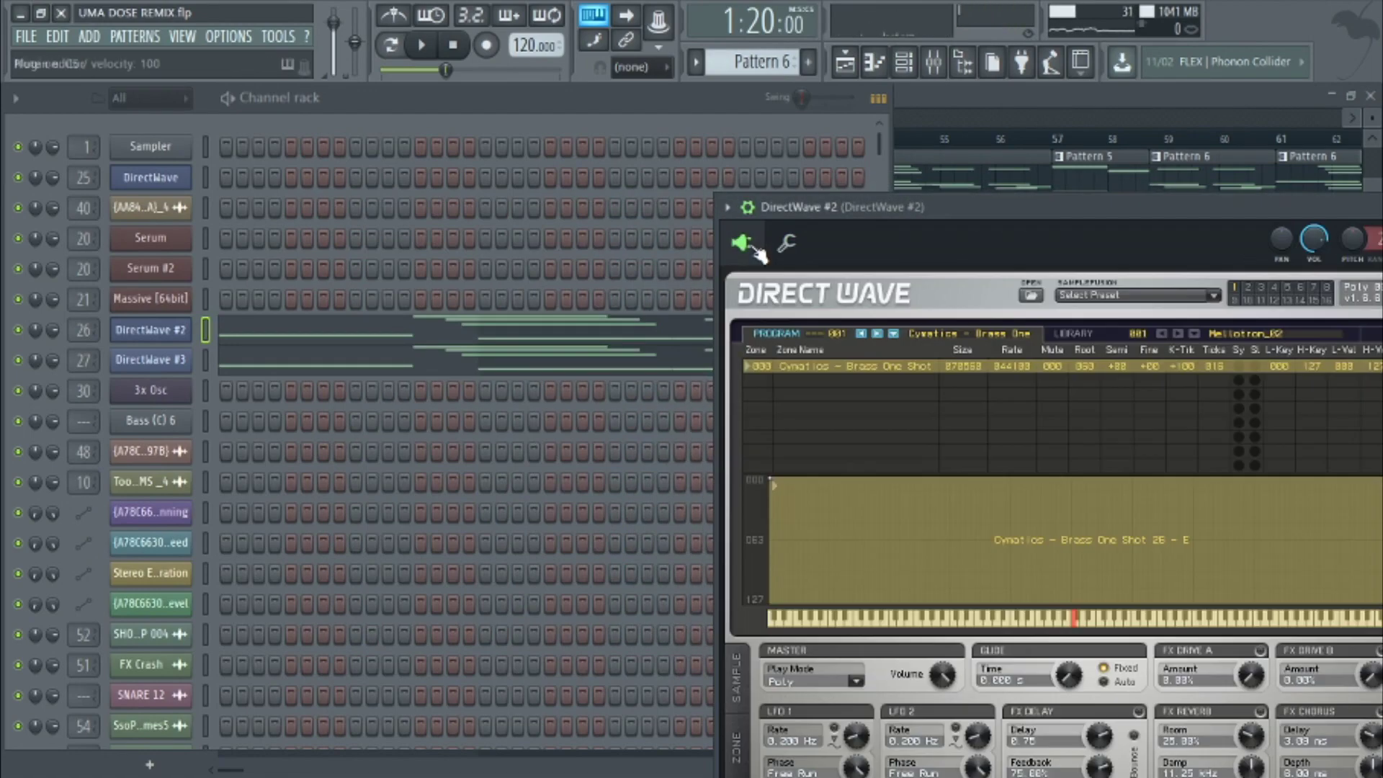
{"action": "left_click_drag", "start_coordinate": [887, 216], "coordinate": [831, 164]}
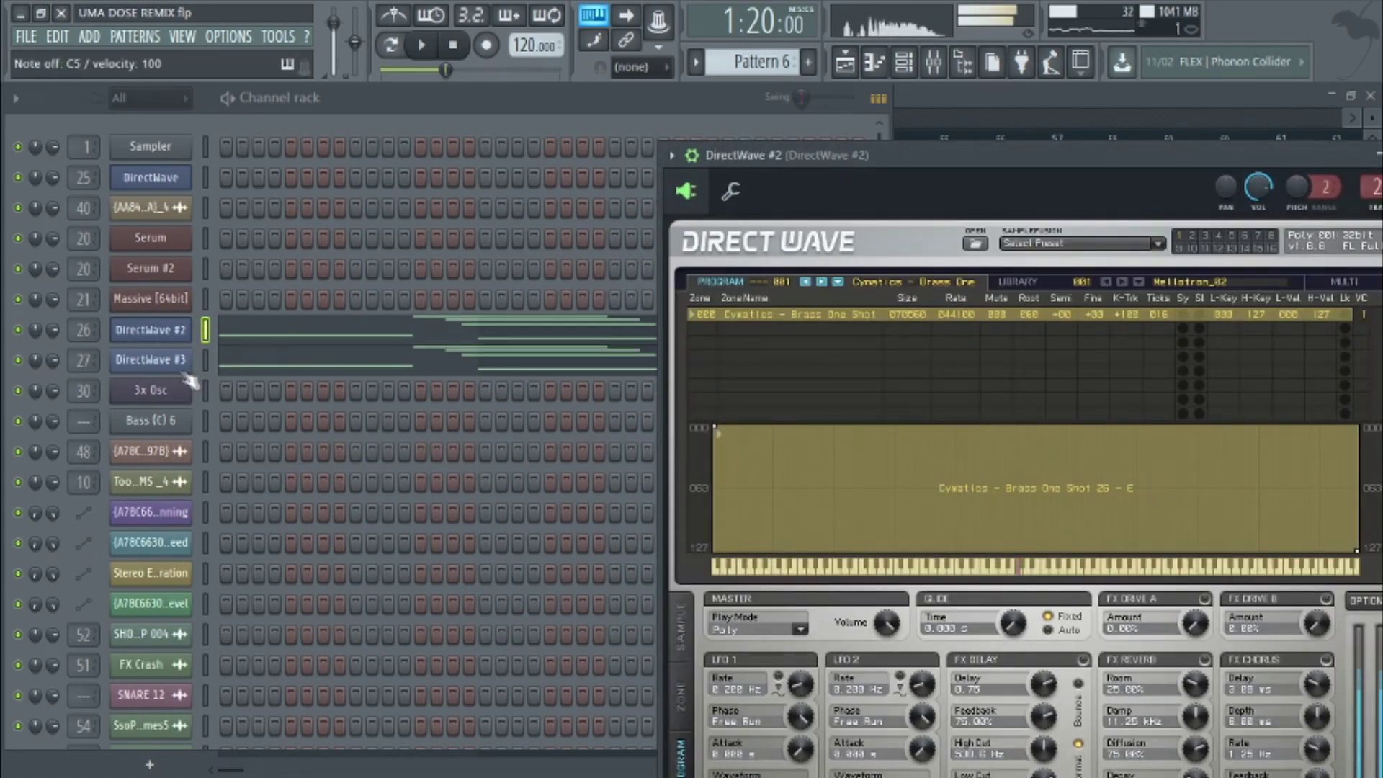
{"action": "left_click", "coordinate": [206, 362]}
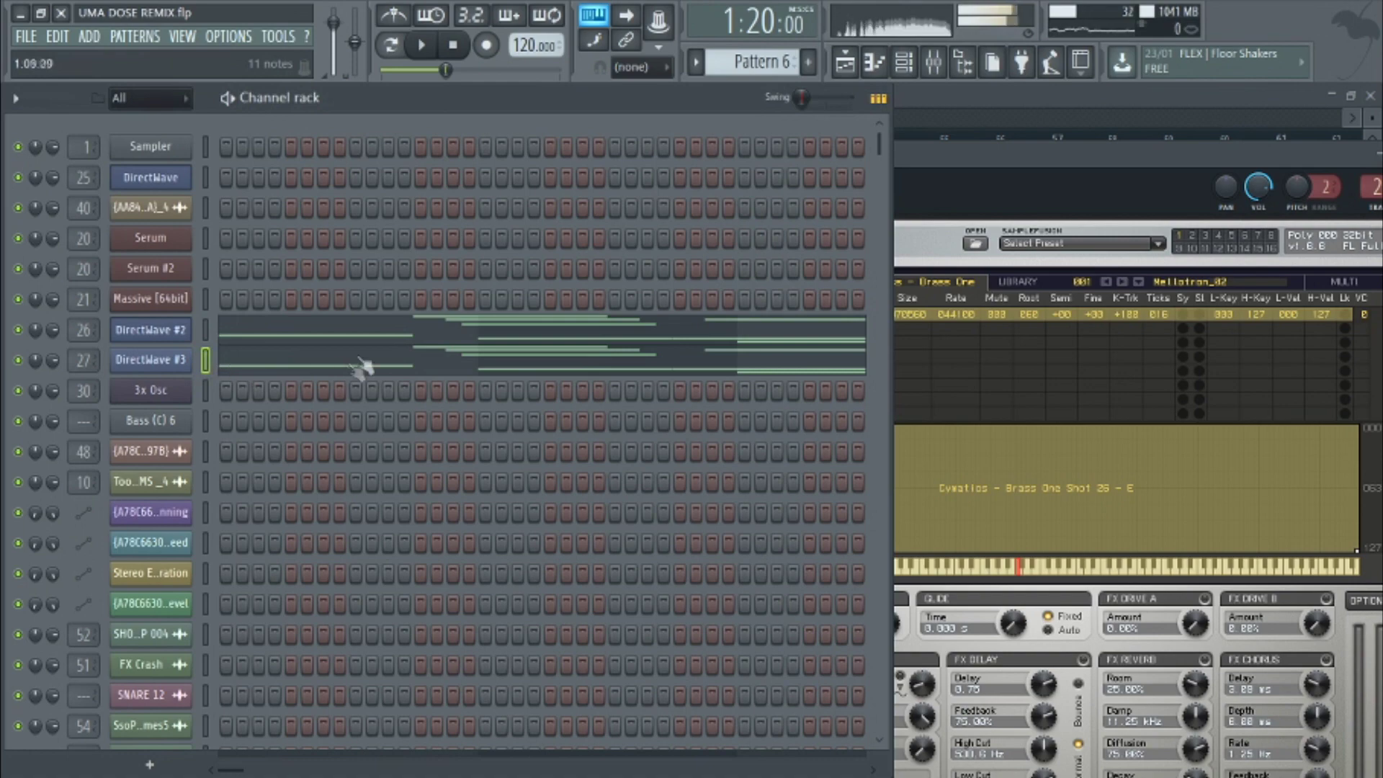
Play Pattern 6's DirectWave #2 notes in the piano roll and return to the playlist
{"action": "left_click", "coordinate": [440, 329]}
{"action": "key", "text": "space"}
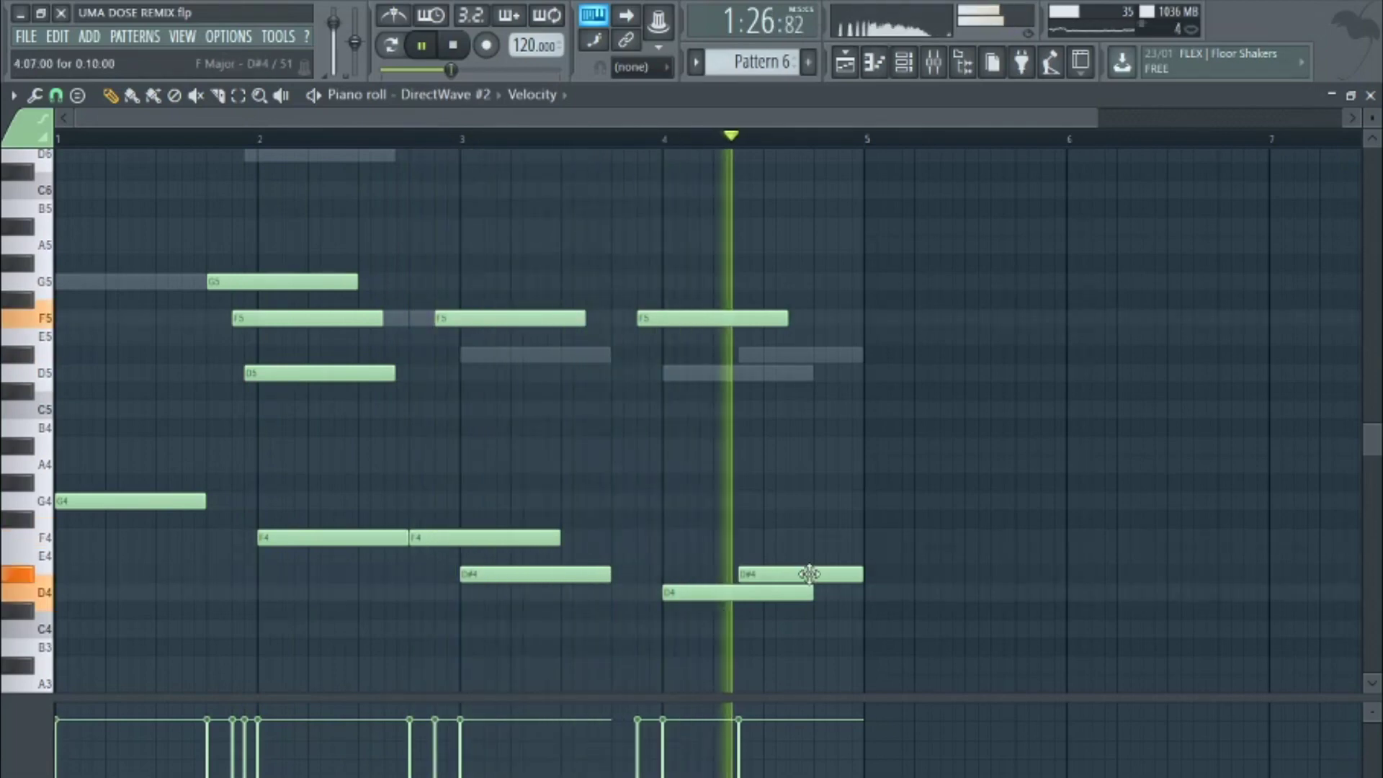
{"action": "key", "text": "space"}
{"action": "key", "text": "F5"}
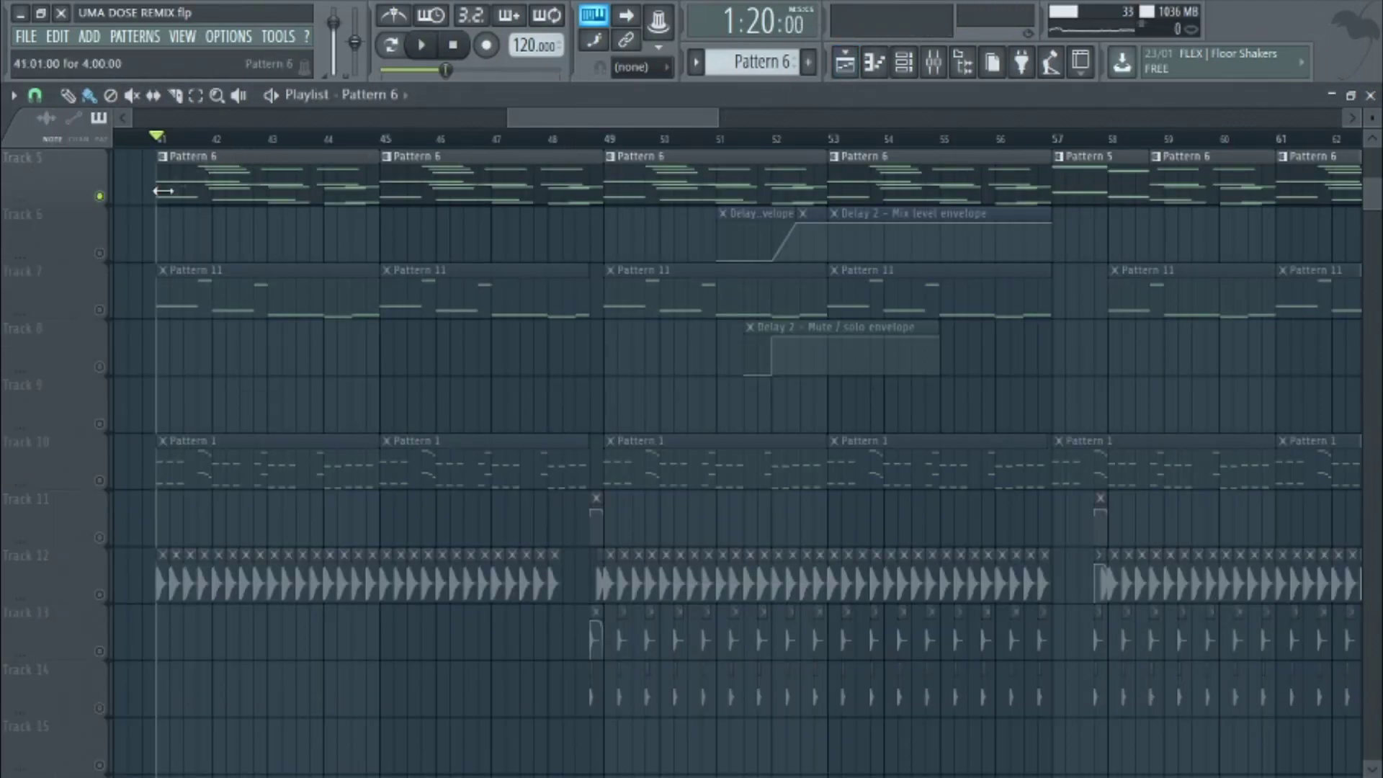
Bring in tracks 7, 10 and 12 over the soloed Pattern 6 track during playback, and restore all tracks to unmuted
{"action": "left_click", "coordinate": [105, 309]}
{"action": "key", "text": "space"}
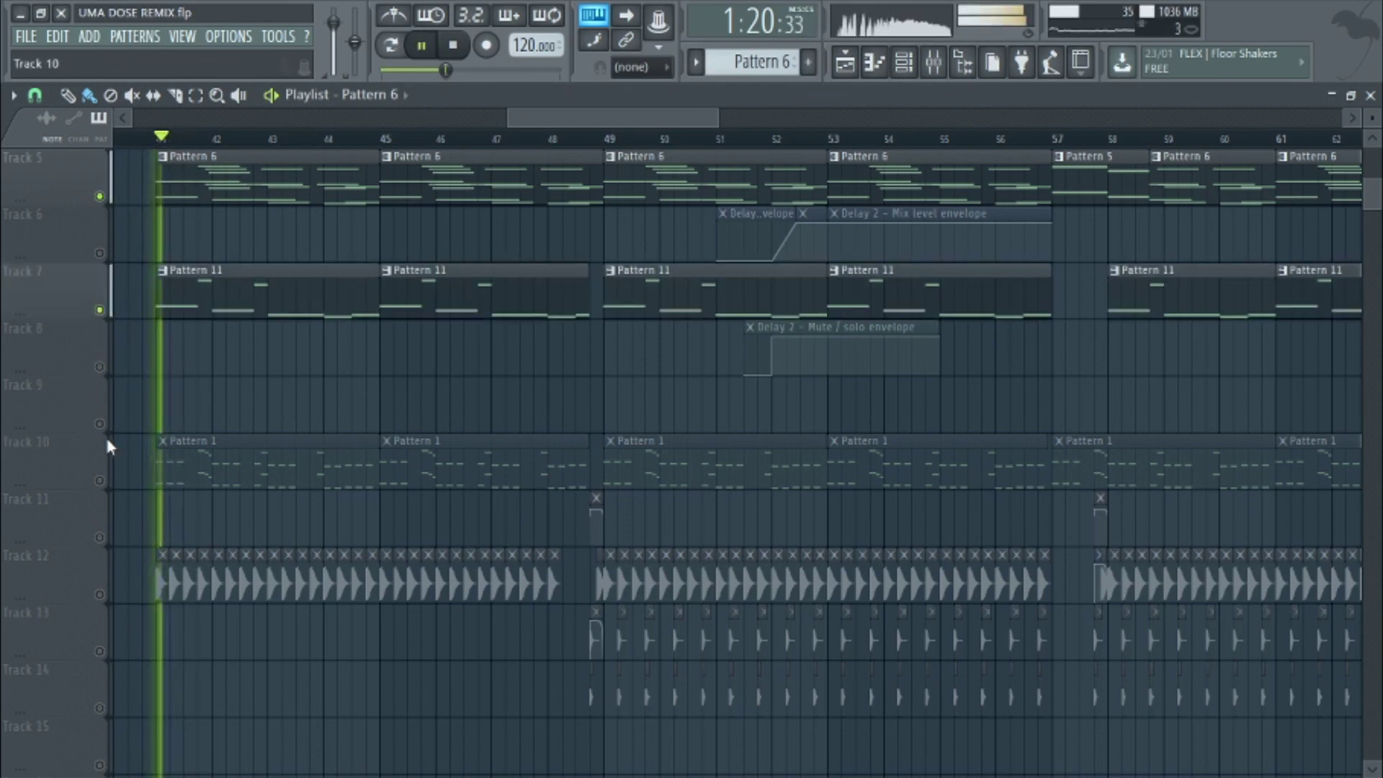
{"action": "left_click", "coordinate": [105, 480]}
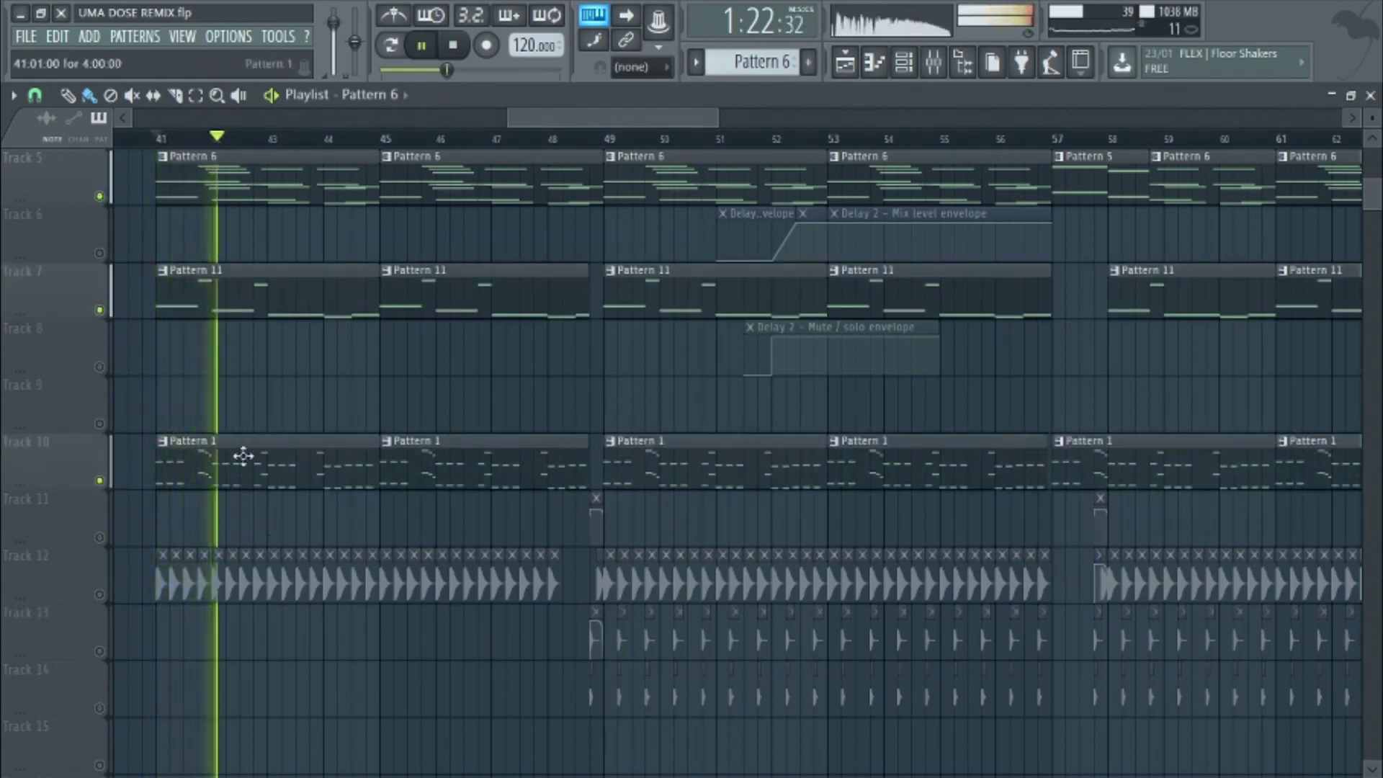
{"action": "left_click", "coordinate": [101, 596]}
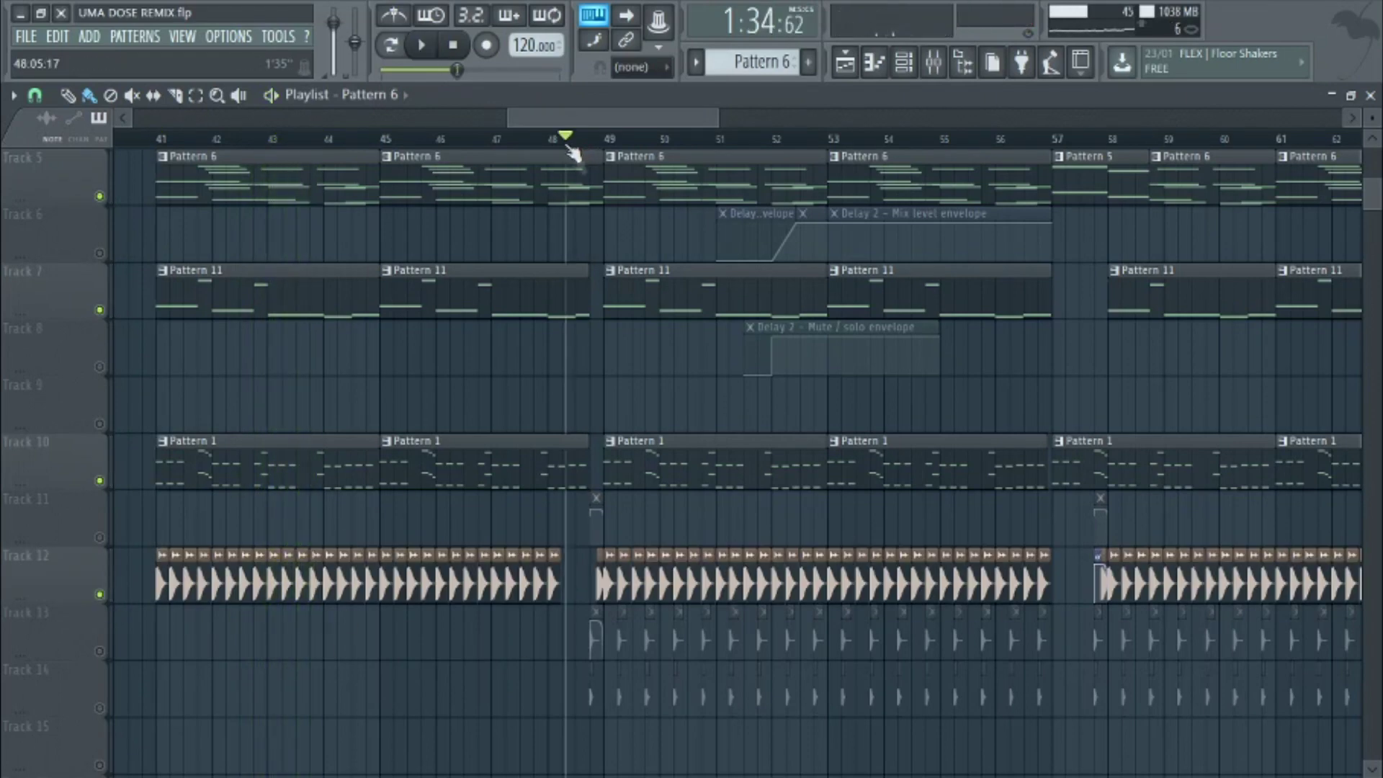
{"action": "left_click", "coordinate": [101, 544], "text": "ctrl"}
{"action": "left_click", "coordinate": [101, 545], "text": "ctrl"}
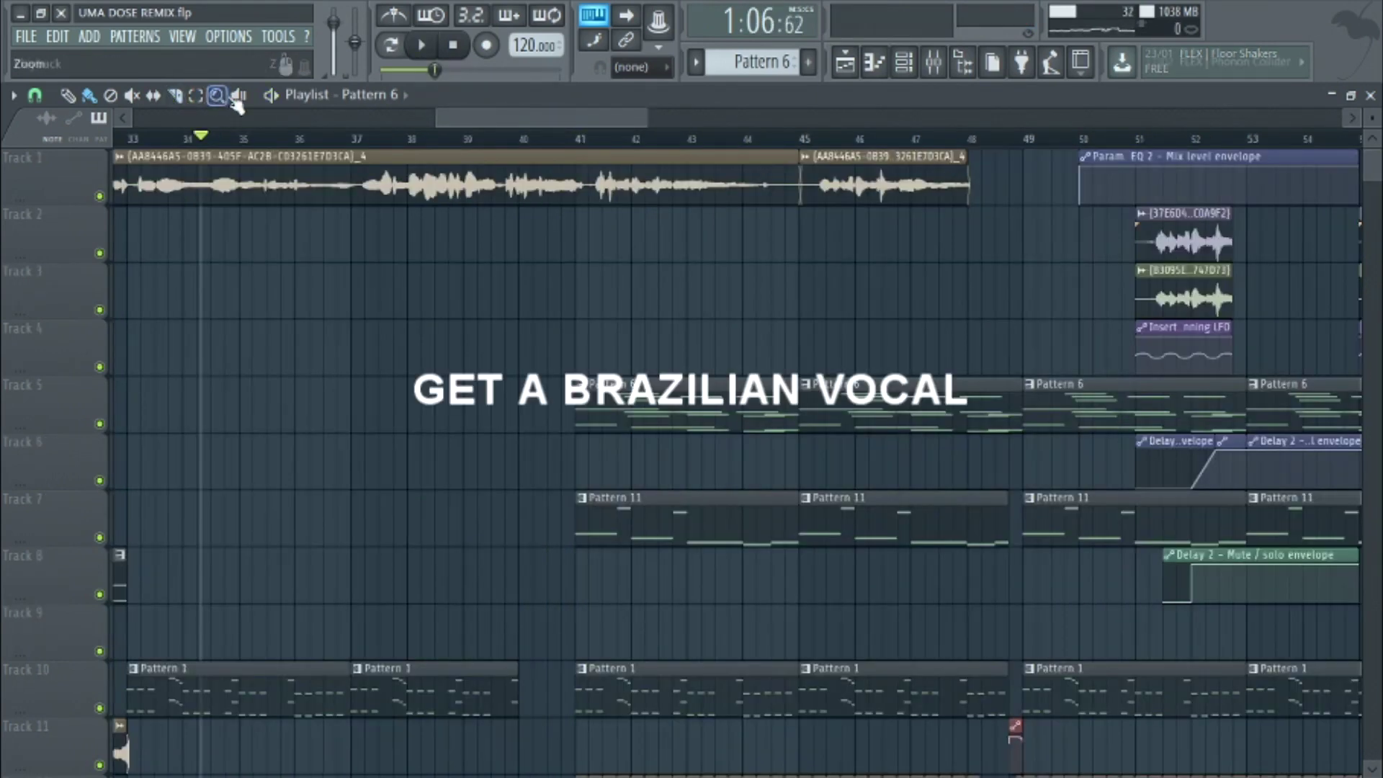
Preview the vocal clip on track 1 and play the arrangement from bar 34
{"action": "left_click", "coordinate": [237, 96]}
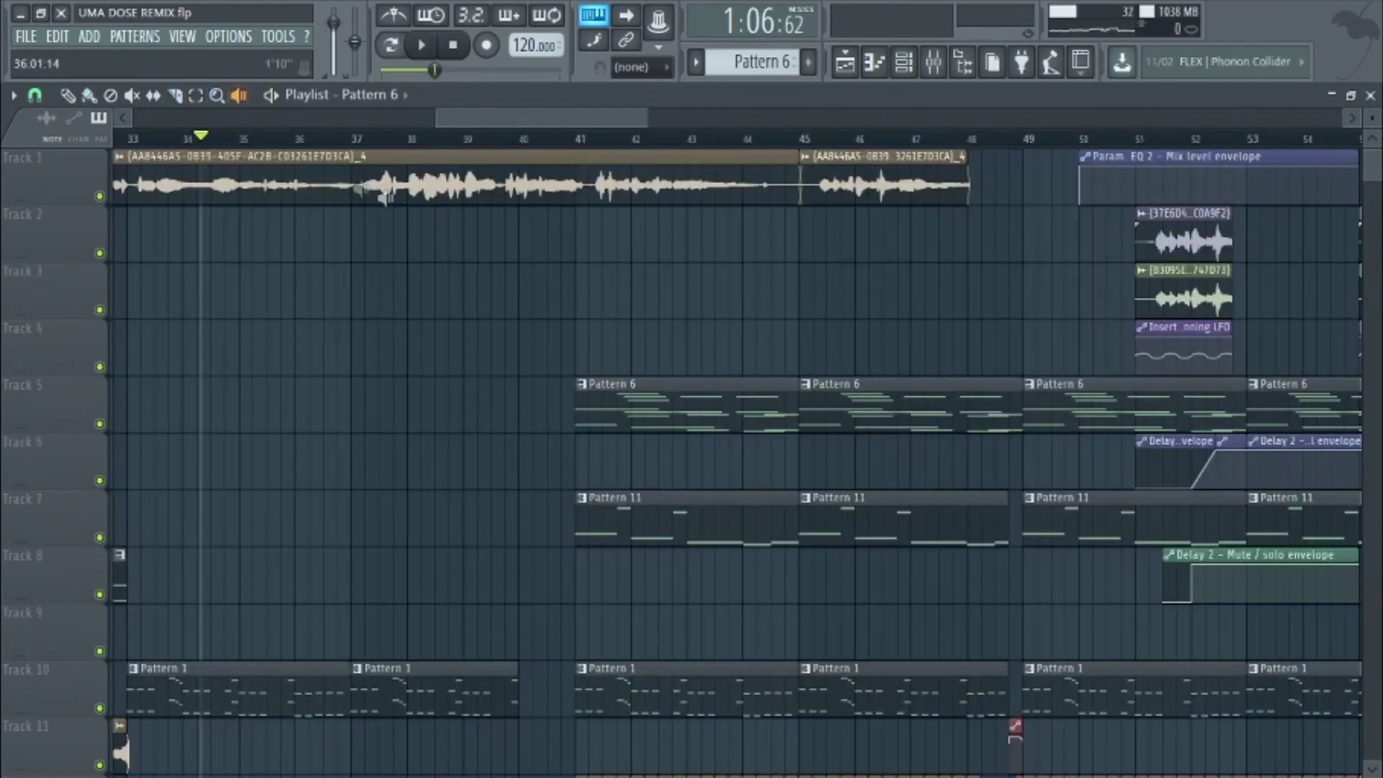
{"action": "left_click", "coordinate": [324, 180]}
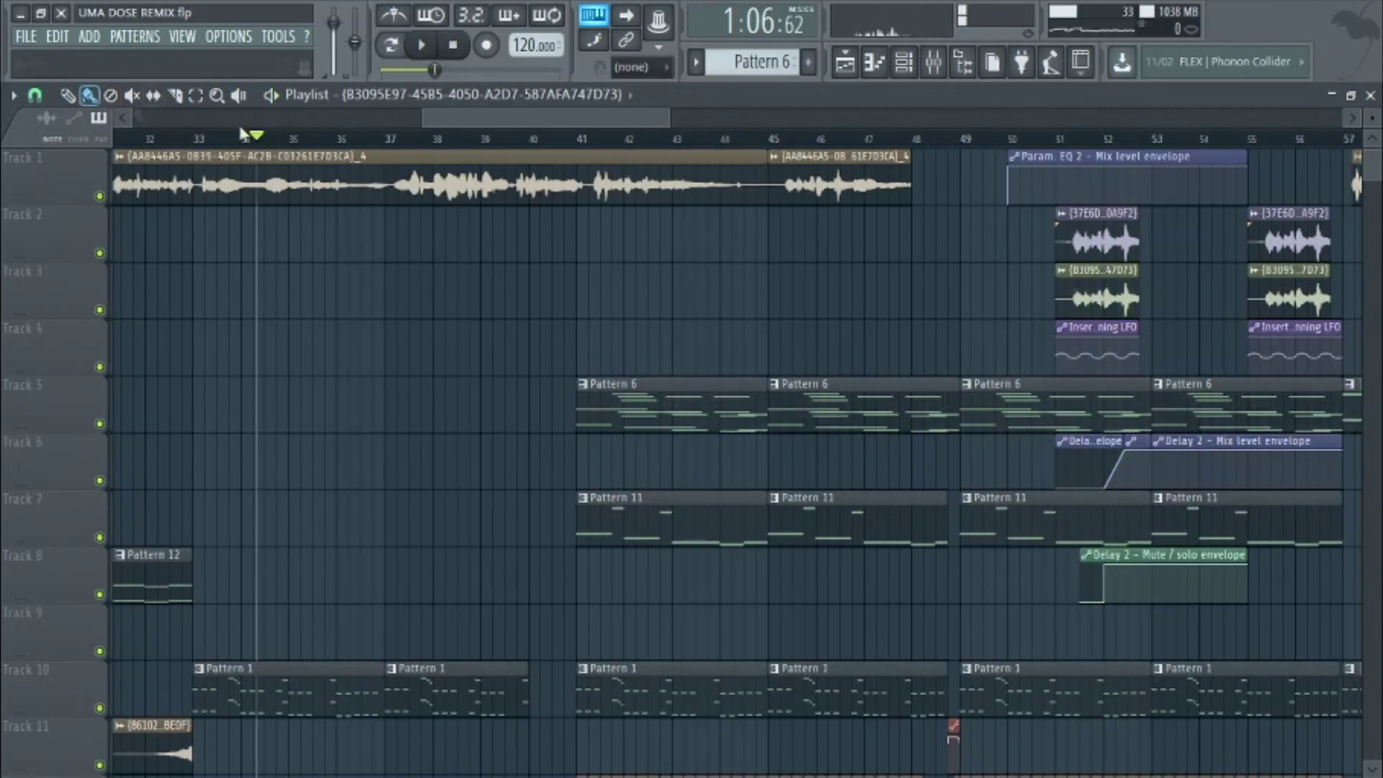
{"action": "key", "text": "space"}
{"action": "scroll", "coordinate": [484, 469], "scroll_direction": "down", "scroll_amount": 10}
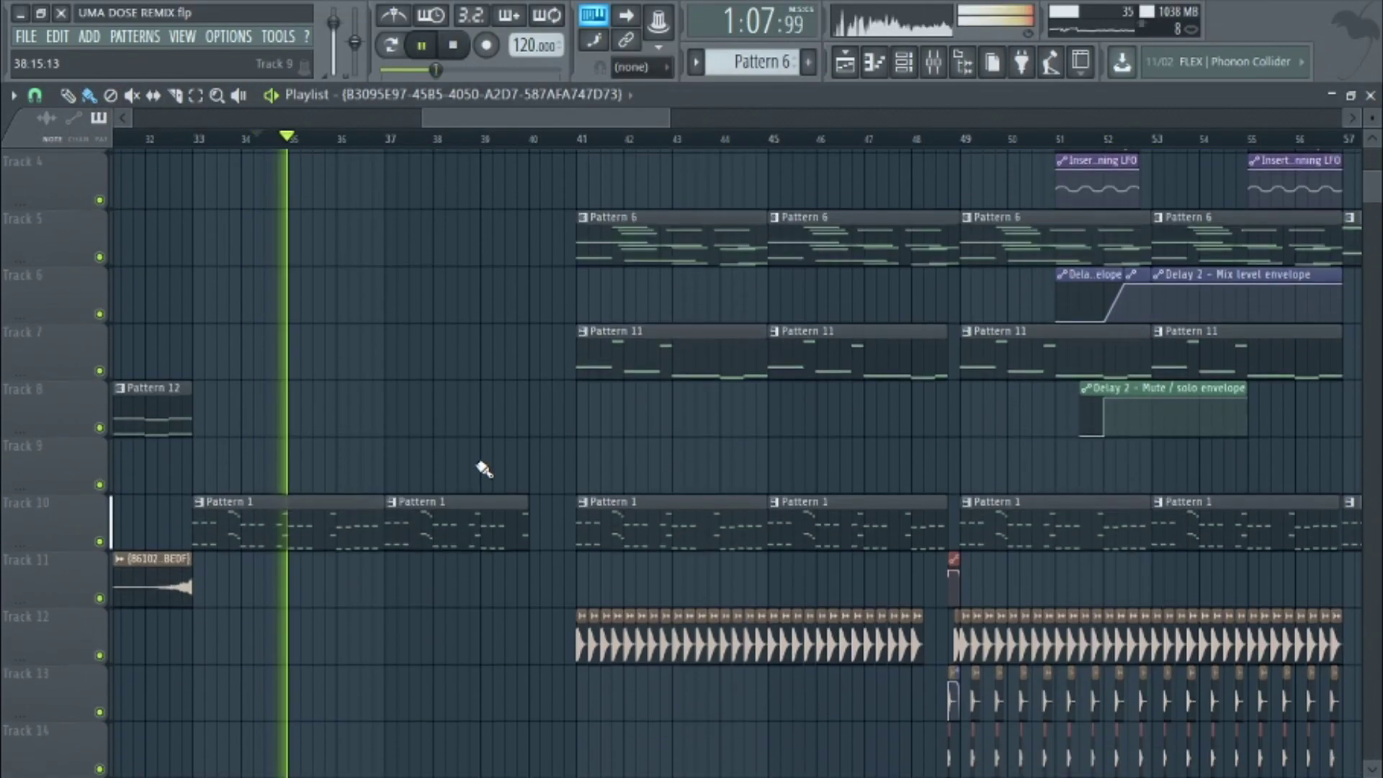
Show the Massive synth with its ARP RANDOM BEAUTY preset for the arp layer
{"action": "scroll", "coordinate": [478, 436], "scroll_direction": "up", "scroll_amount": 6}
{"action": "scroll", "coordinate": [471, 417], "scroll_direction": "up", "scroll_amount": 4}
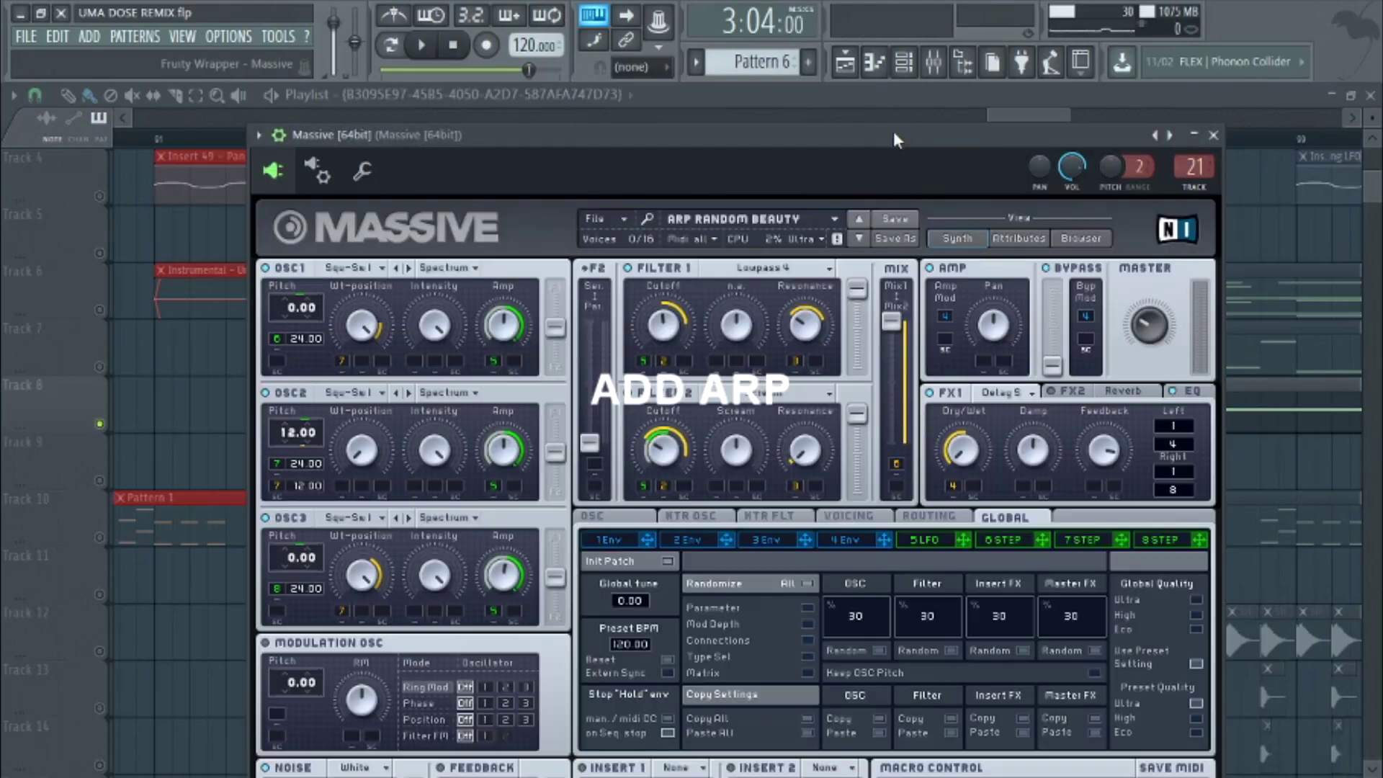
{"action": "left_click_drag", "start_coordinate": [893, 131], "coordinate": [957, 377]}
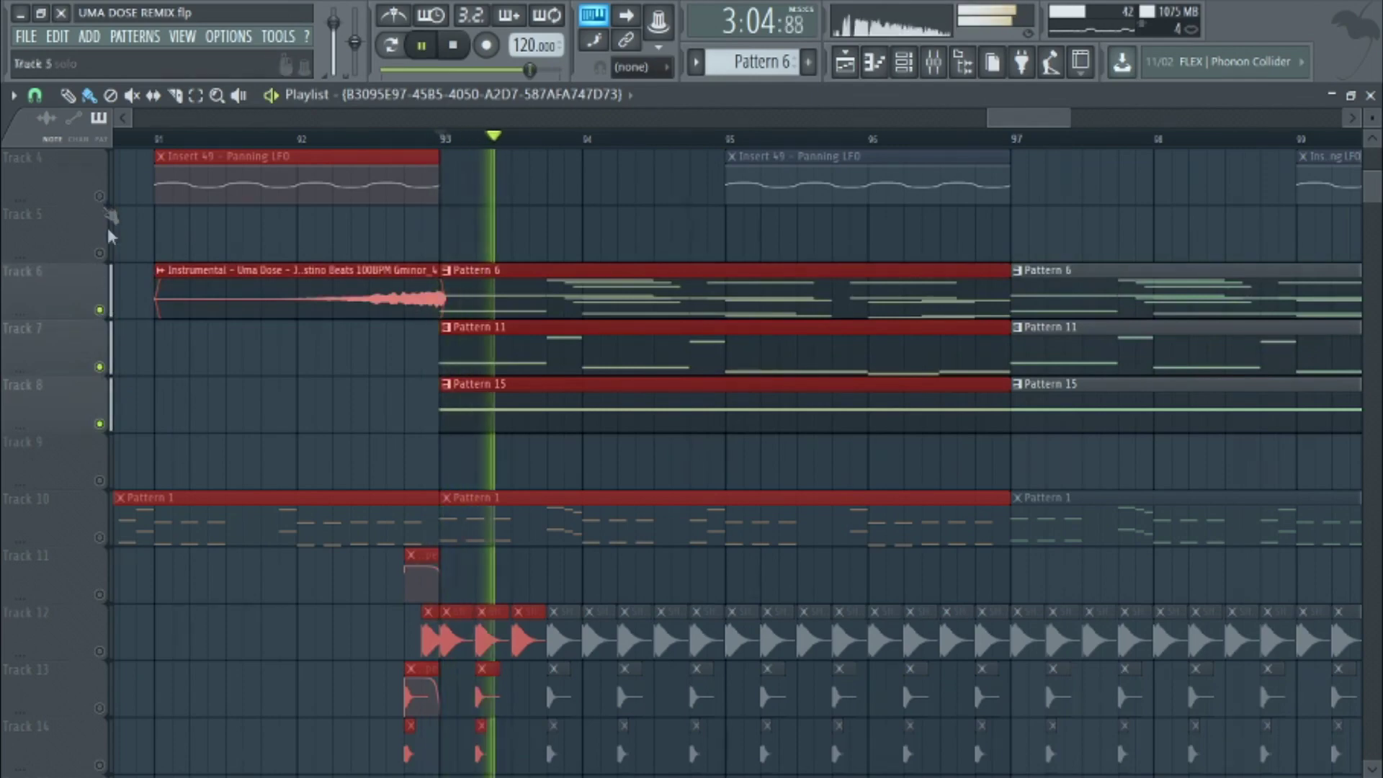
Bring in Pattern 1 on track 10 over the soloed tracks 6, 7 and 8 during playback
{"action": "left_click", "coordinate": [101, 539]}
{"action": "scroll", "coordinate": [515, 125], "scroll_direction": "right", "scroll_amount": 3}
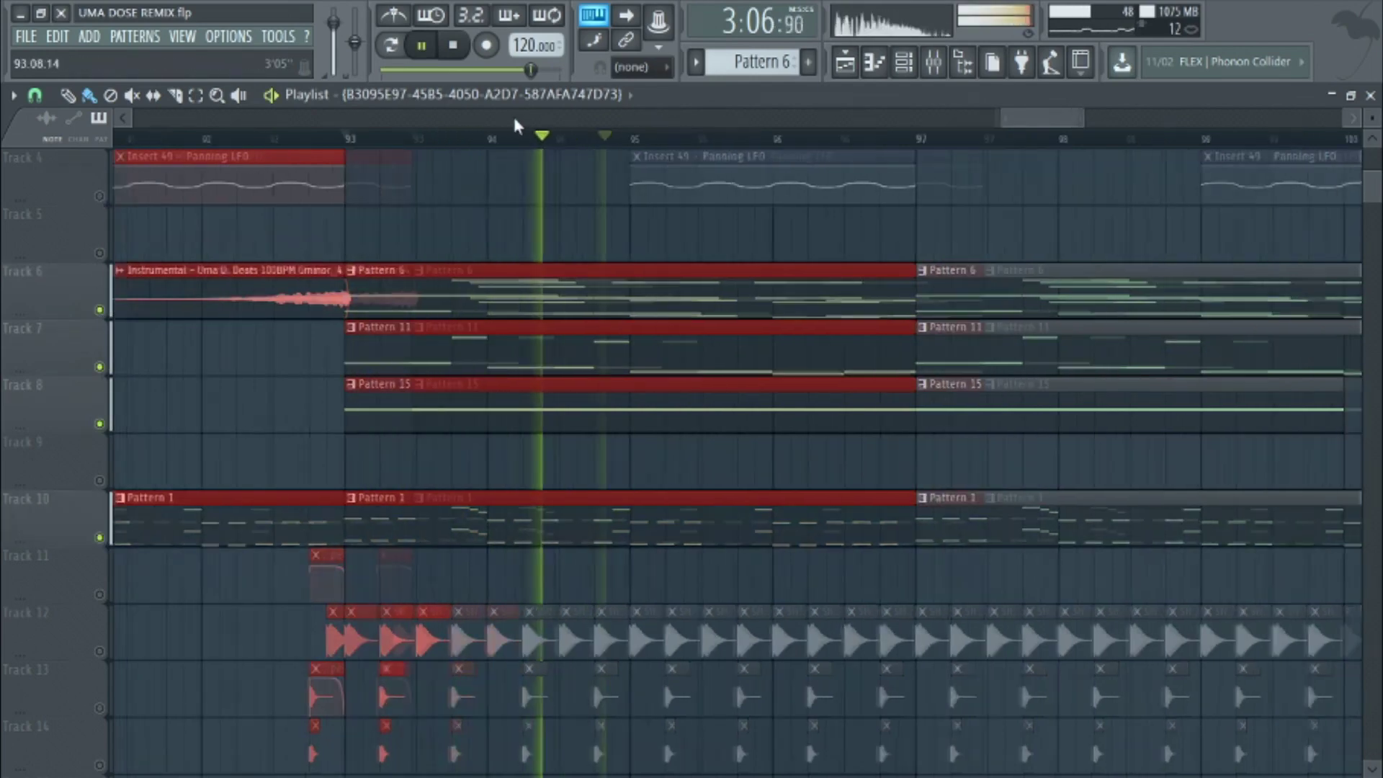
{"action": "scroll", "coordinate": [516, 126], "scroll_direction": "left", "scroll_amount": 1}
{"action": "scroll", "coordinate": [515, 125], "scroll_direction": "left", "scroll_amount": 1}
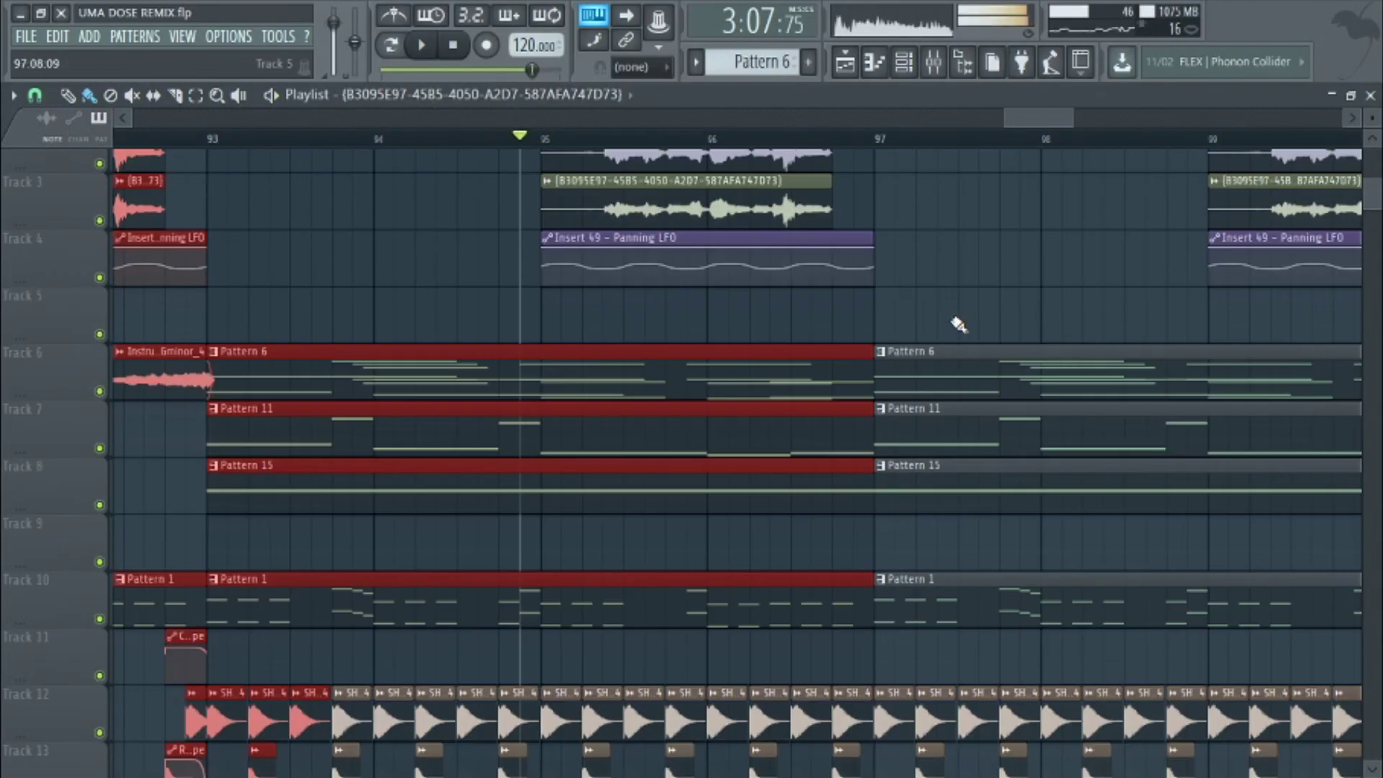
Bring in the drum hits on tracks 12, 13 and 14 and the 011 - OffRide loops on track 21 during playback
{"action": "scroll", "coordinate": [958, 321], "scroll_direction": "down", "scroll_amount": 10}
{"action": "scroll", "coordinate": [89, 333], "scroll_direction": "up", "scroll_amount": 2}
{"action": "left_click_drag", "start_coordinate": [103, 262], "coordinate": [100, 367]}
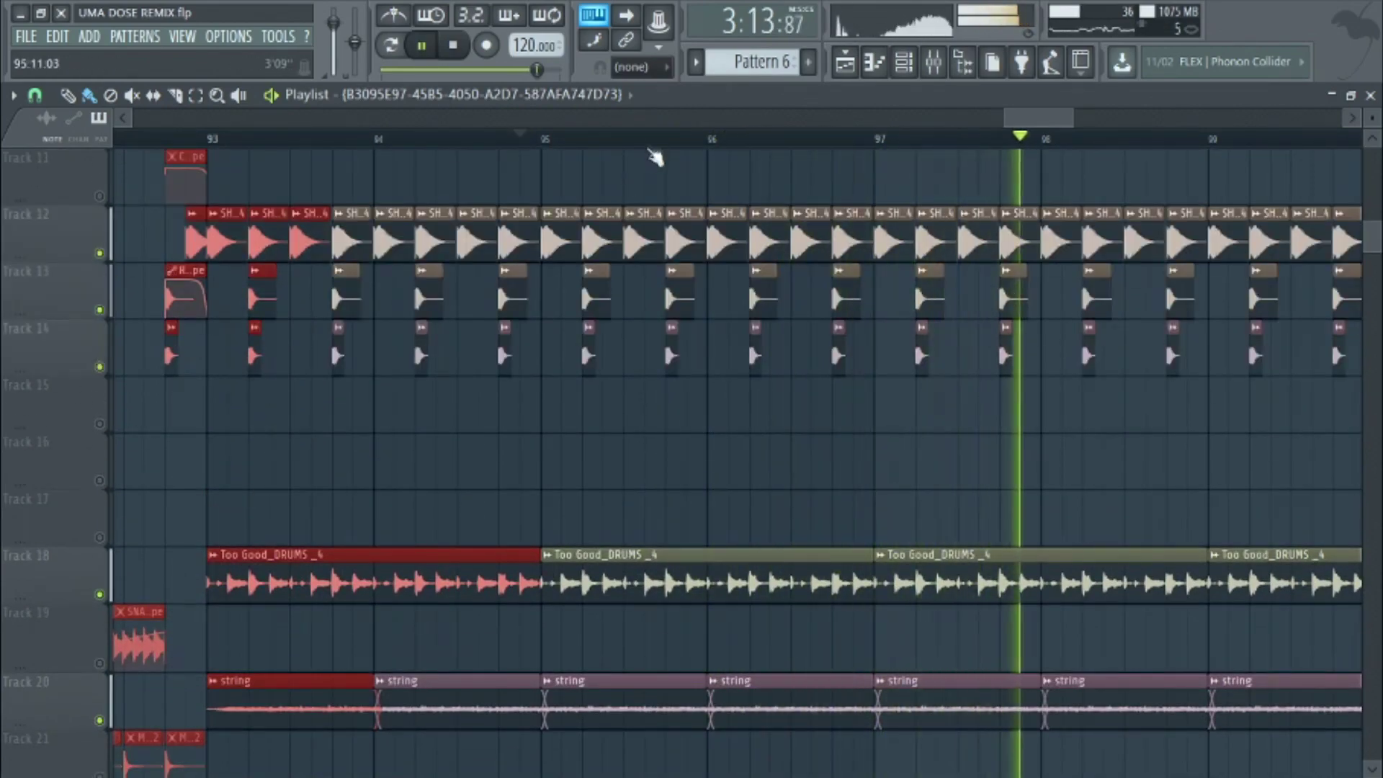
{"action": "scroll", "coordinate": [654, 141], "scroll_direction": "down", "scroll_amount": 5}
{"action": "scroll", "coordinate": [826, 475], "scroll_direction": "down", "scroll_amount": 3}
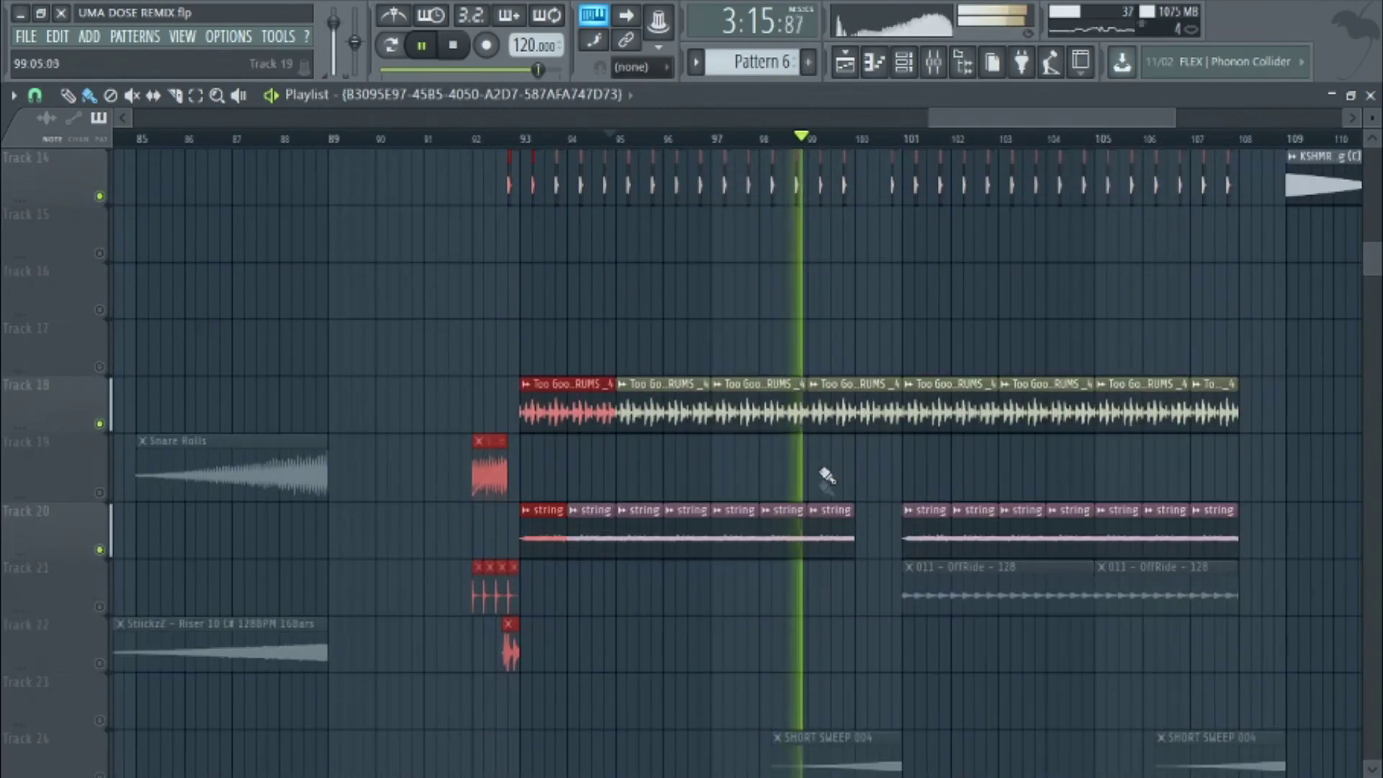
{"action": "left_click", "coordinate": [100, 606]}
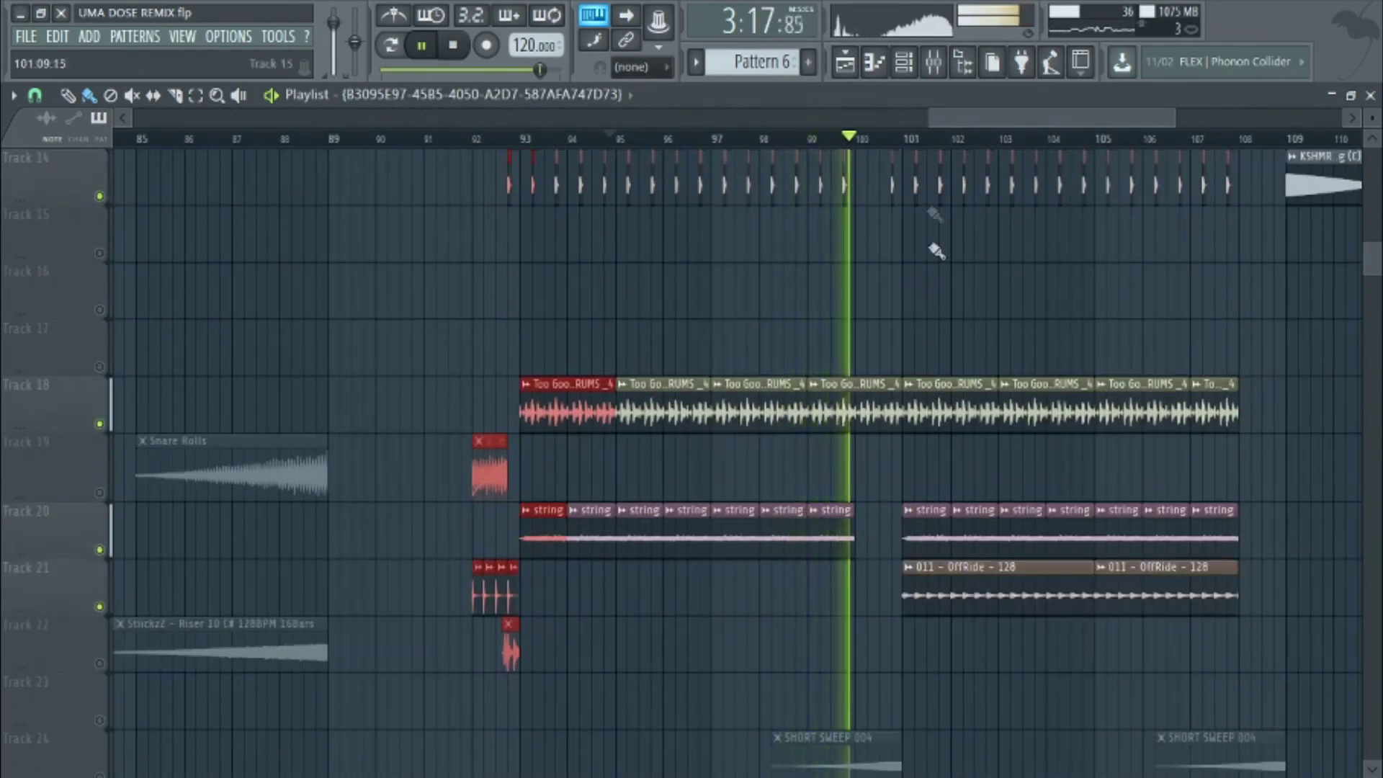
{"action": "scroll", "coordinate": [879, 456], "scroll_direction": "down", "scroll_amount": 4}
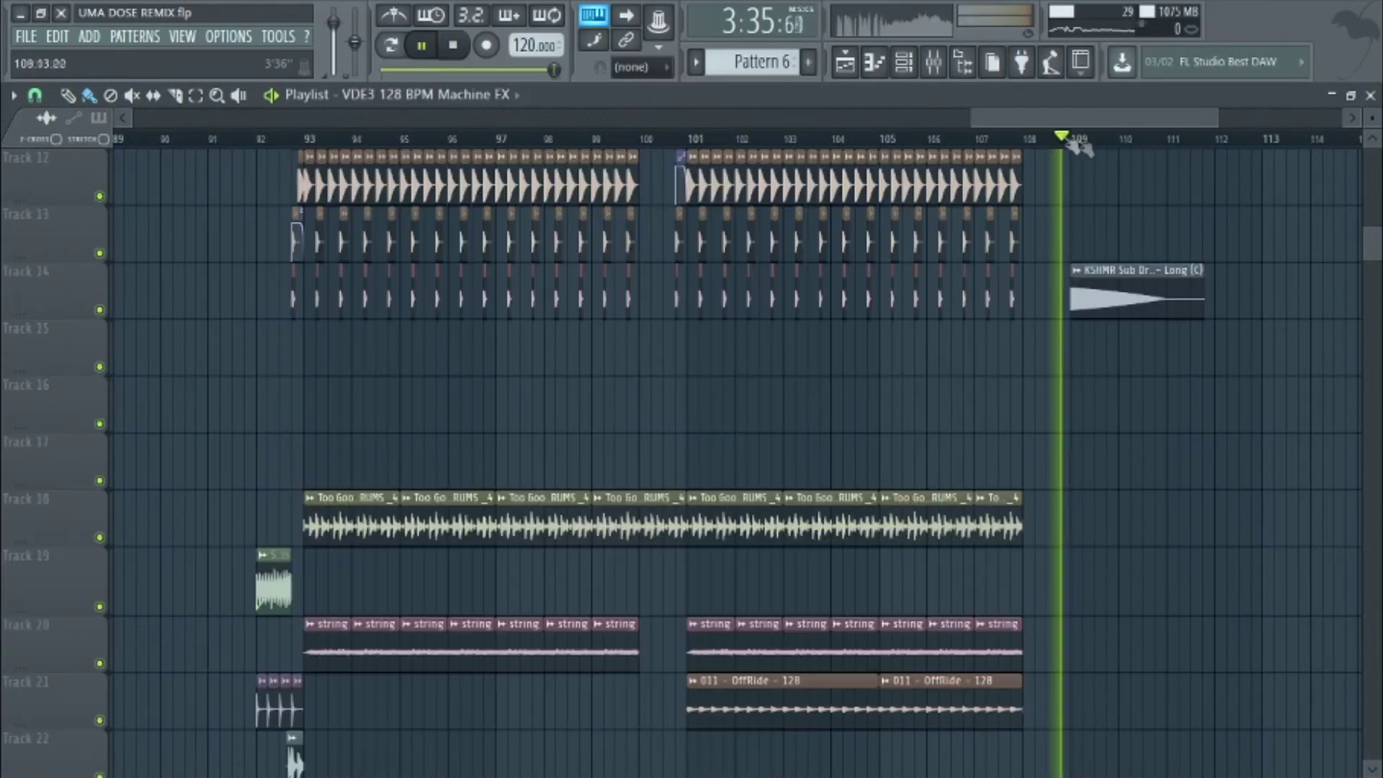
Open the KSHMR Sub Drop sample on track 14 and play back the full arrangement
{"action": "double_click", "coordinate": [1116, 298]}
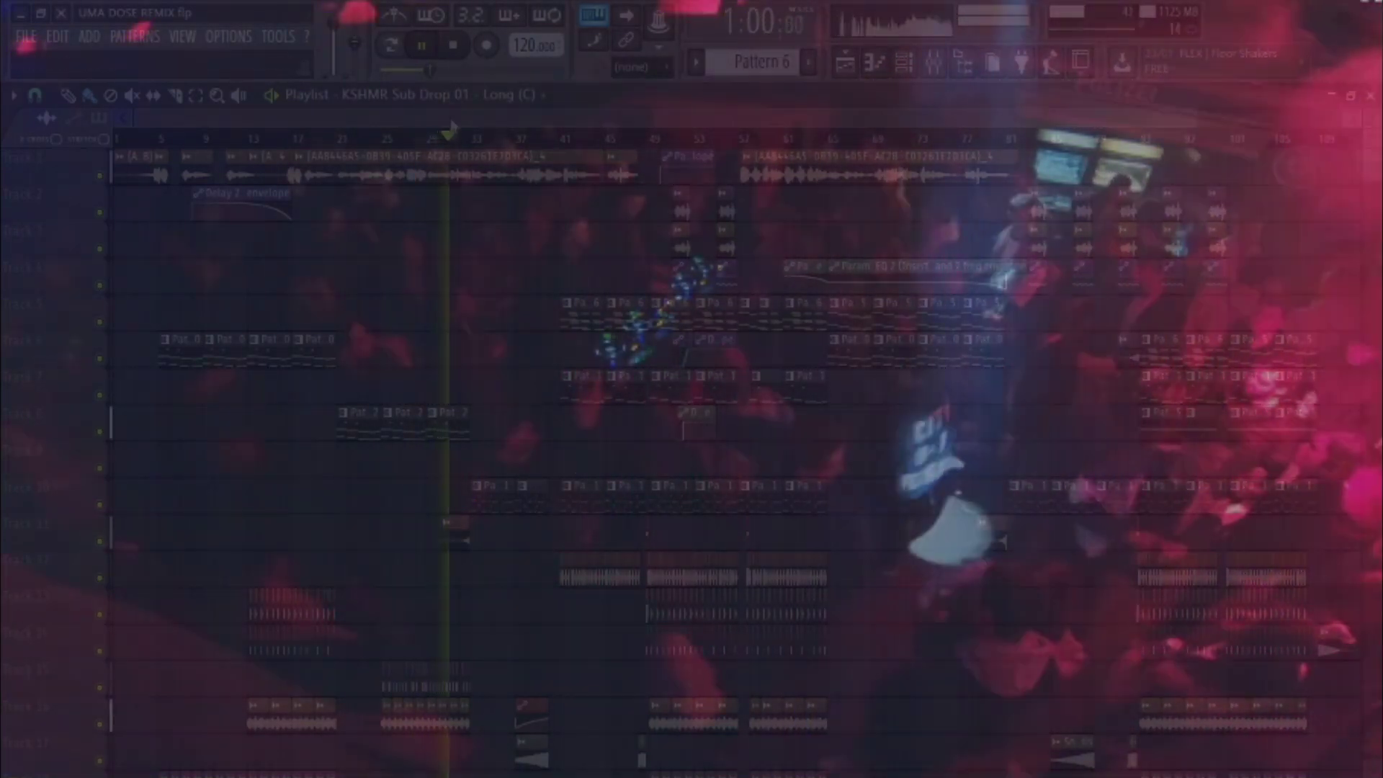
{"action": "scroll", "coordinate": [450, 133], "scroll_direction": "up", "scroll_amount": 3}
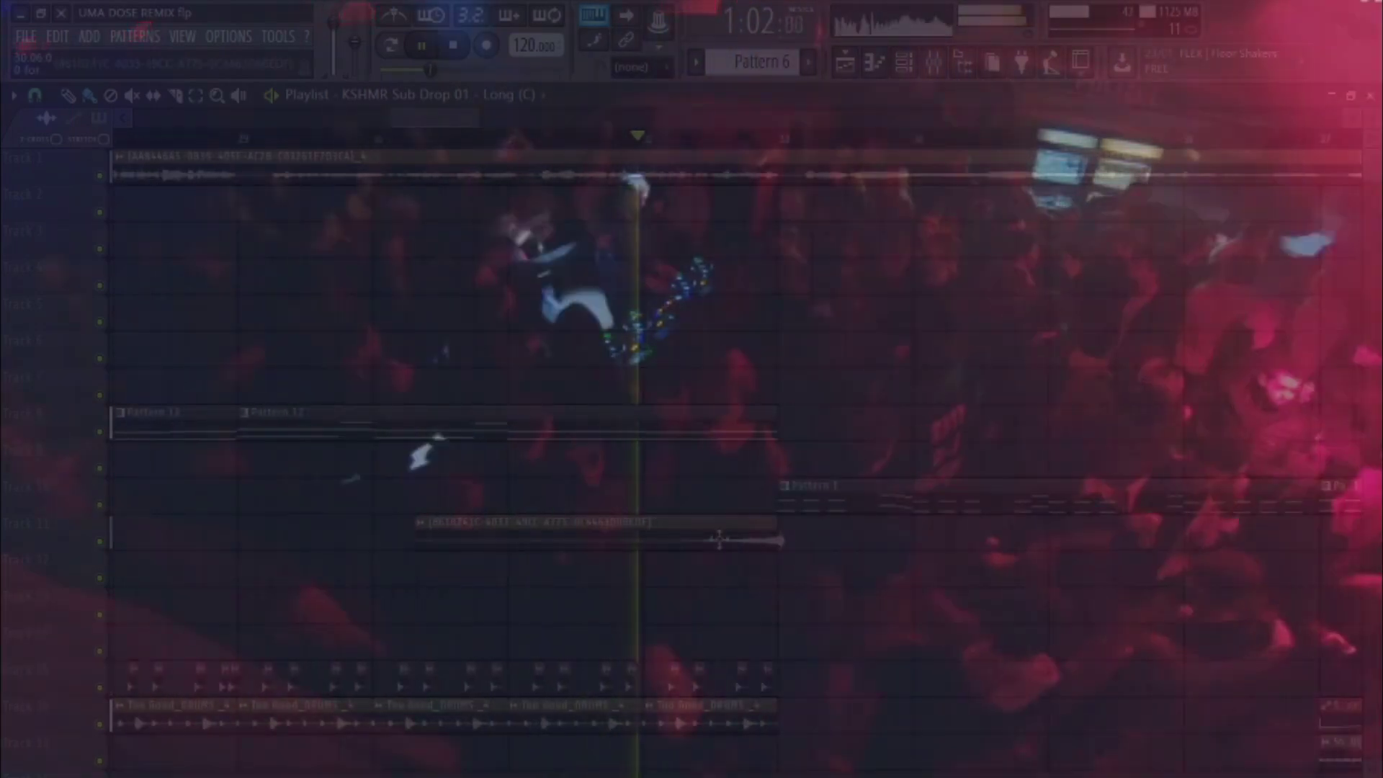